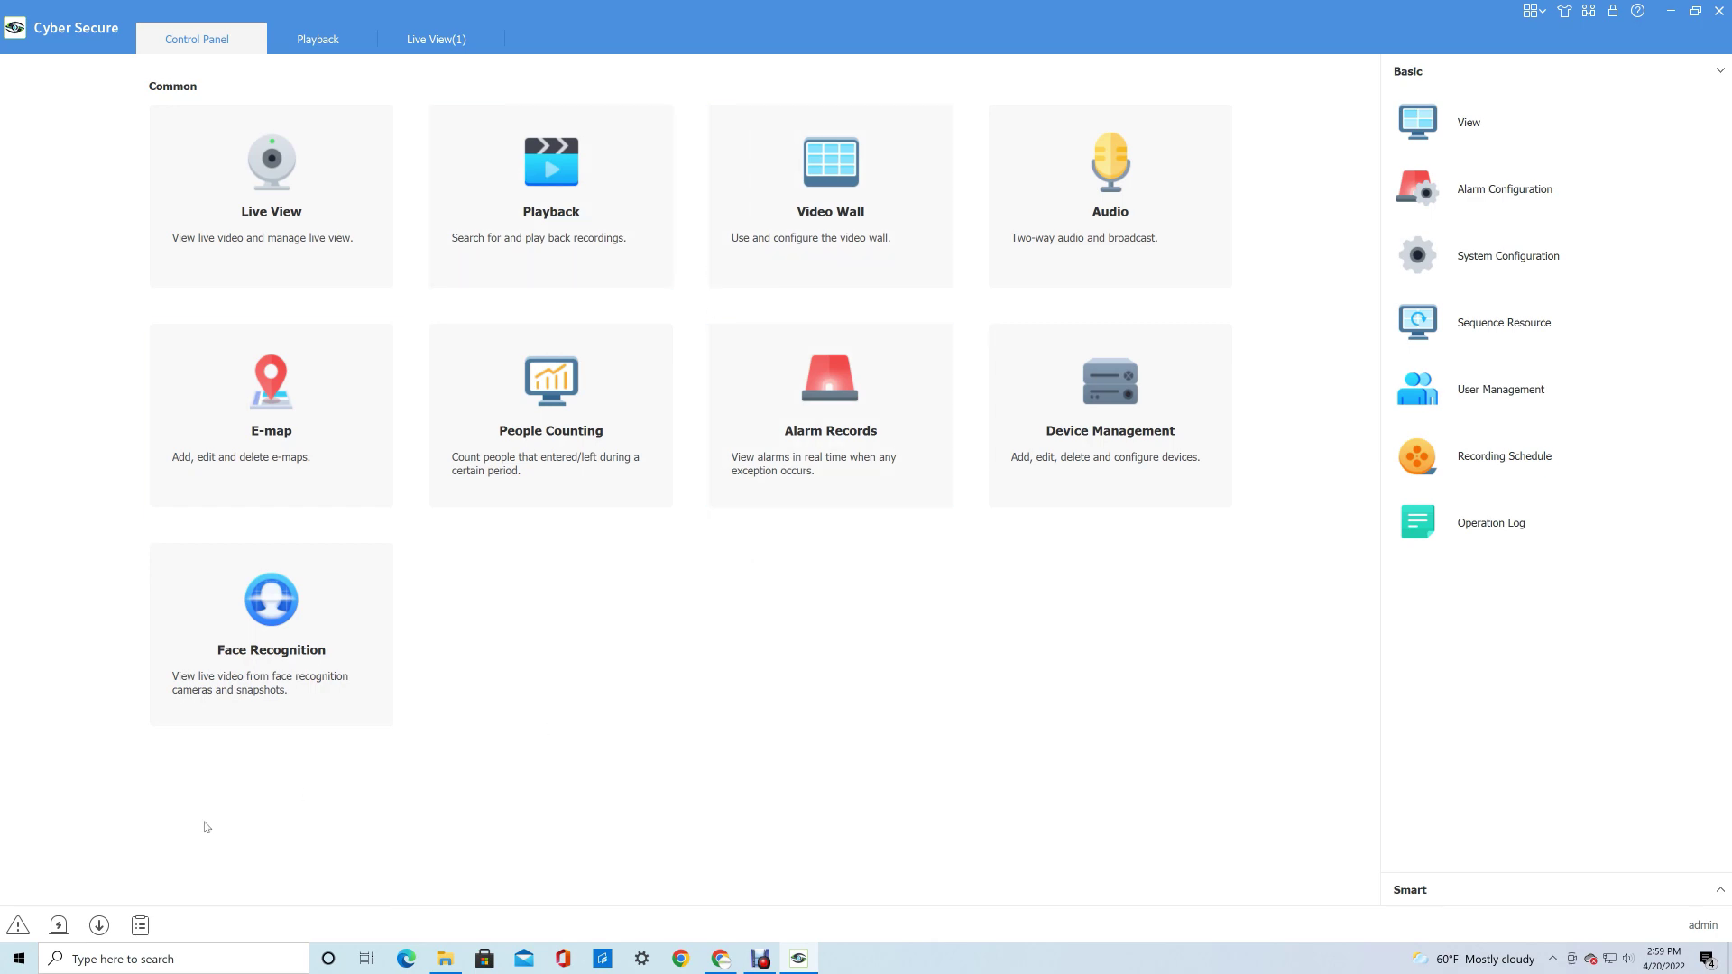
# Switch to the live view and scroll through the latest motion detection and Device Online alarms
pyautogui.click(455, 40)
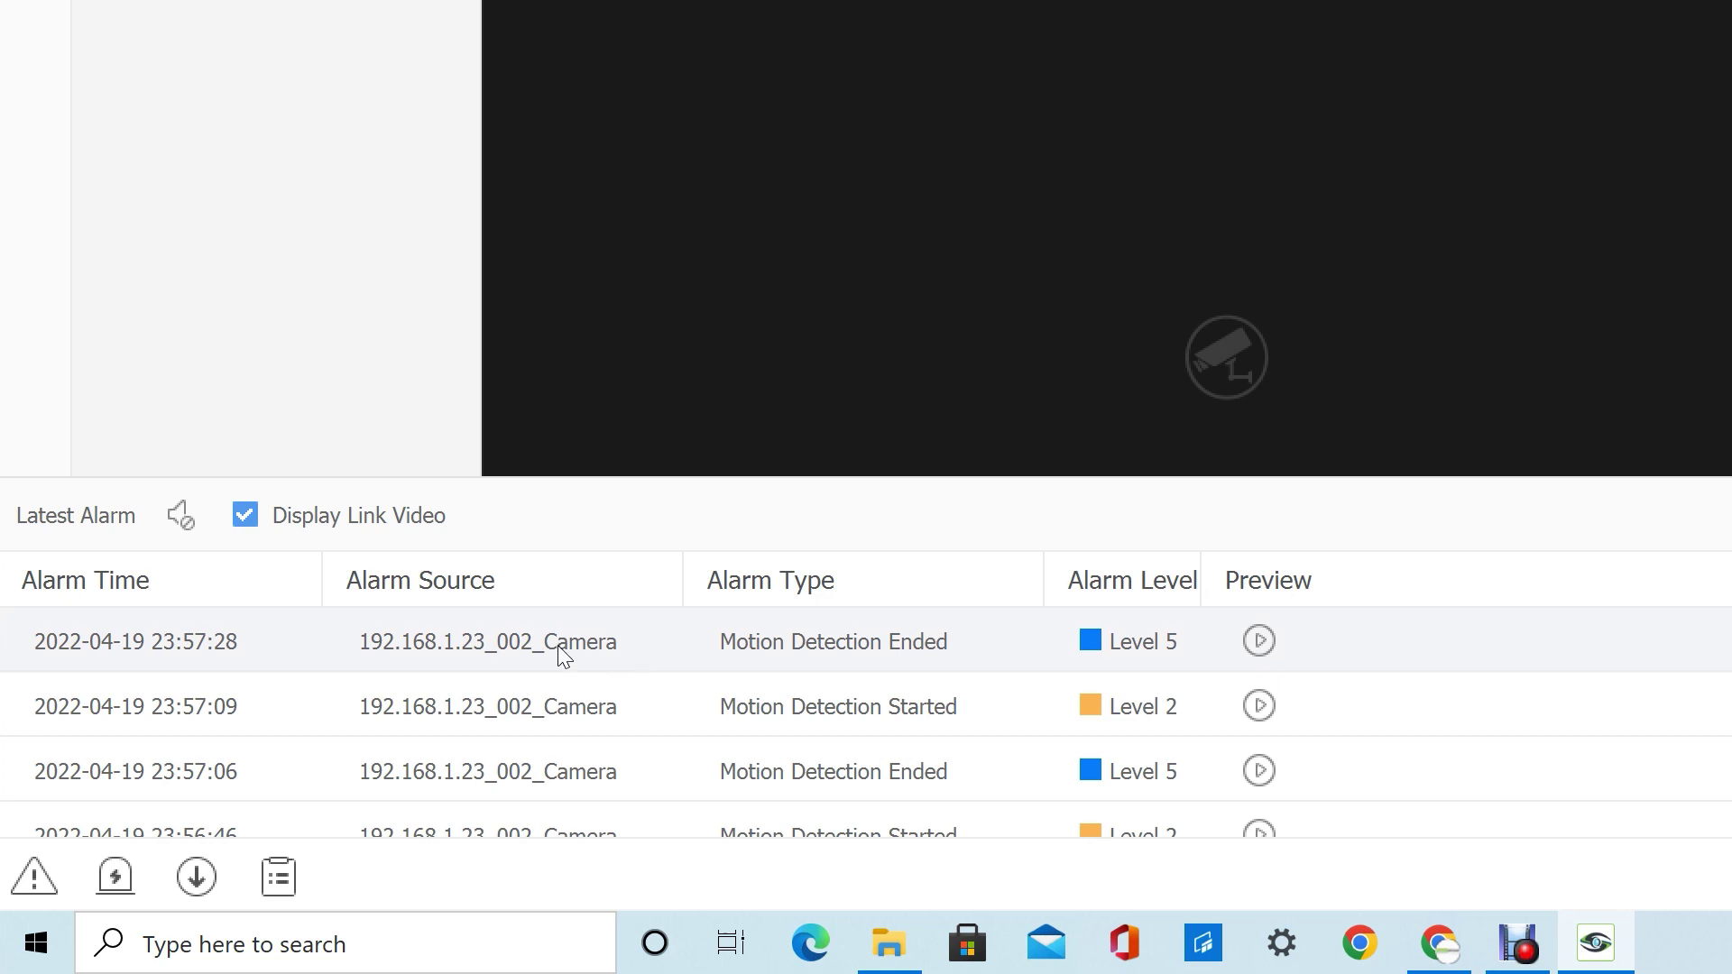
pyautogui.scroll(-2, 558, 646)
pyautogui.scroll(3, 572, 713)
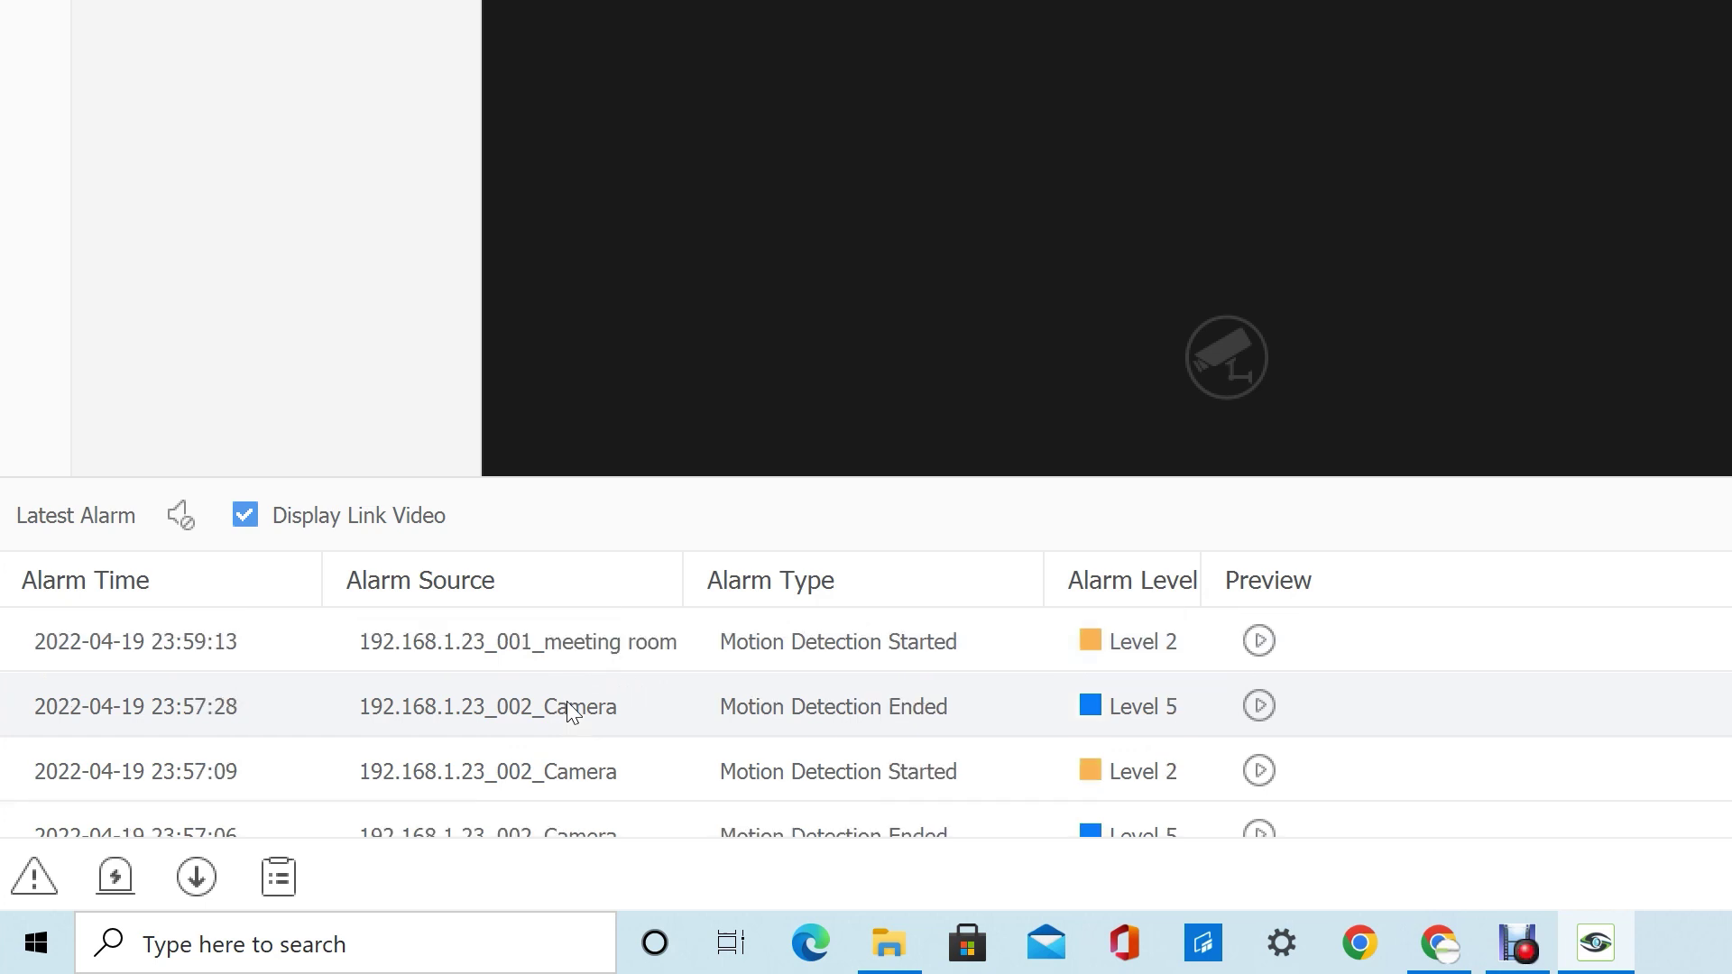
pyautogui.scroll(-3, 766, 642)
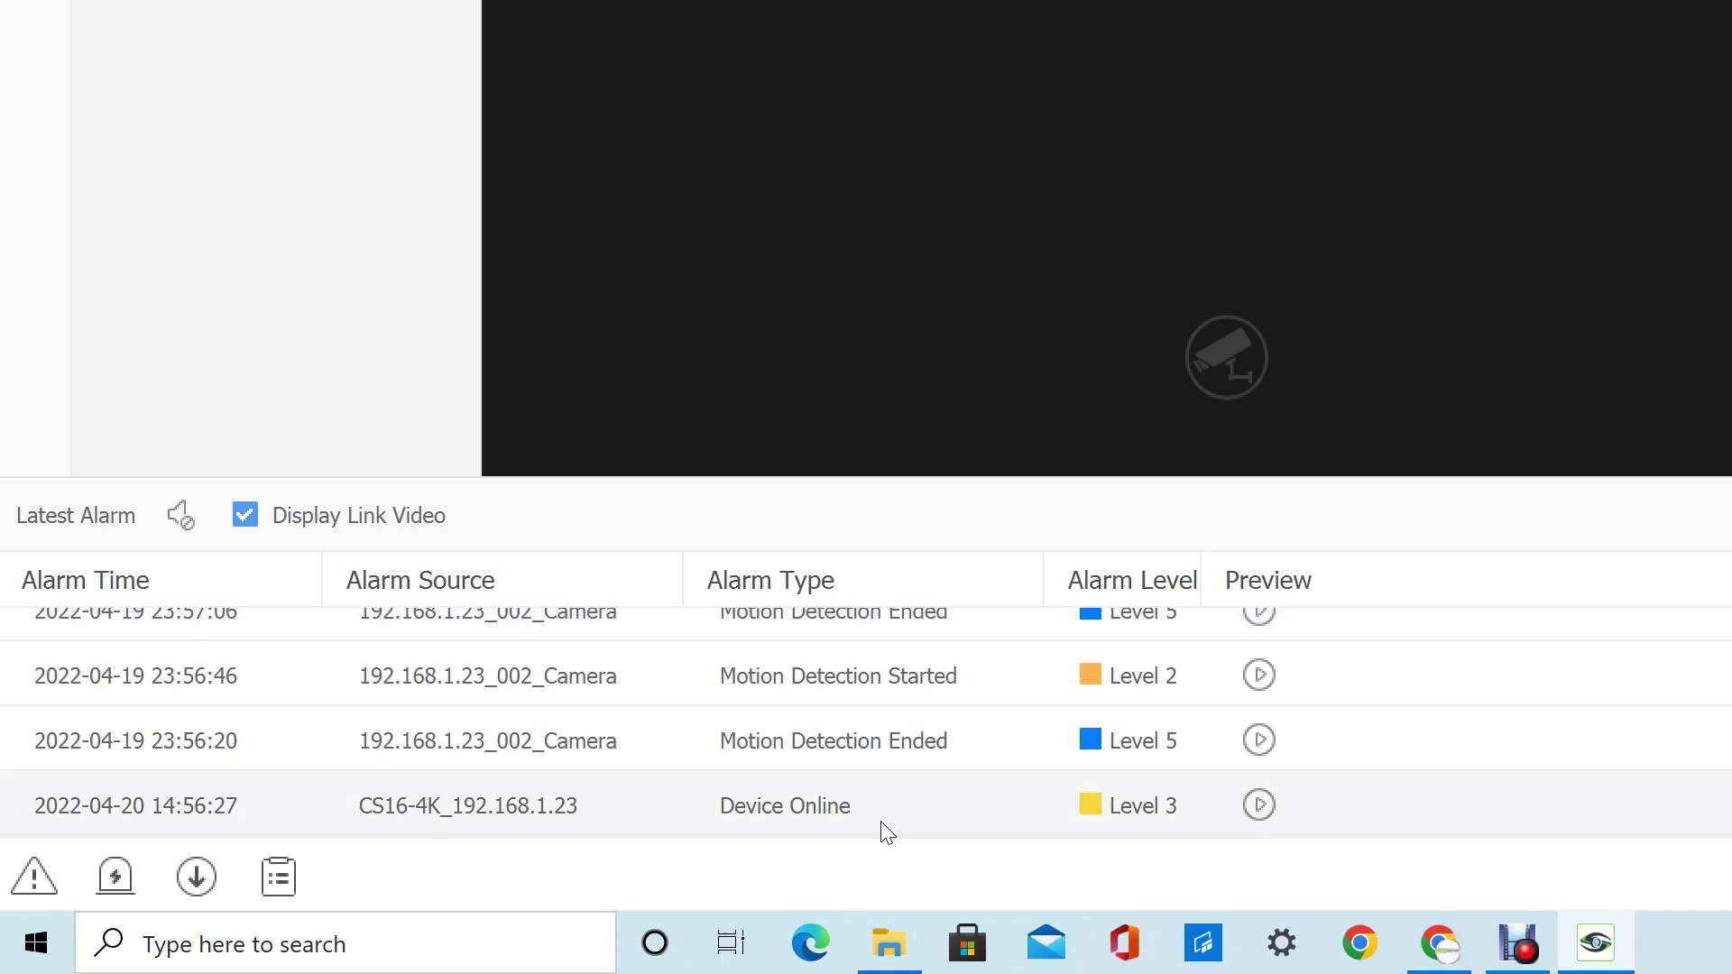
pyautogui.scroll(3, 884, 828)
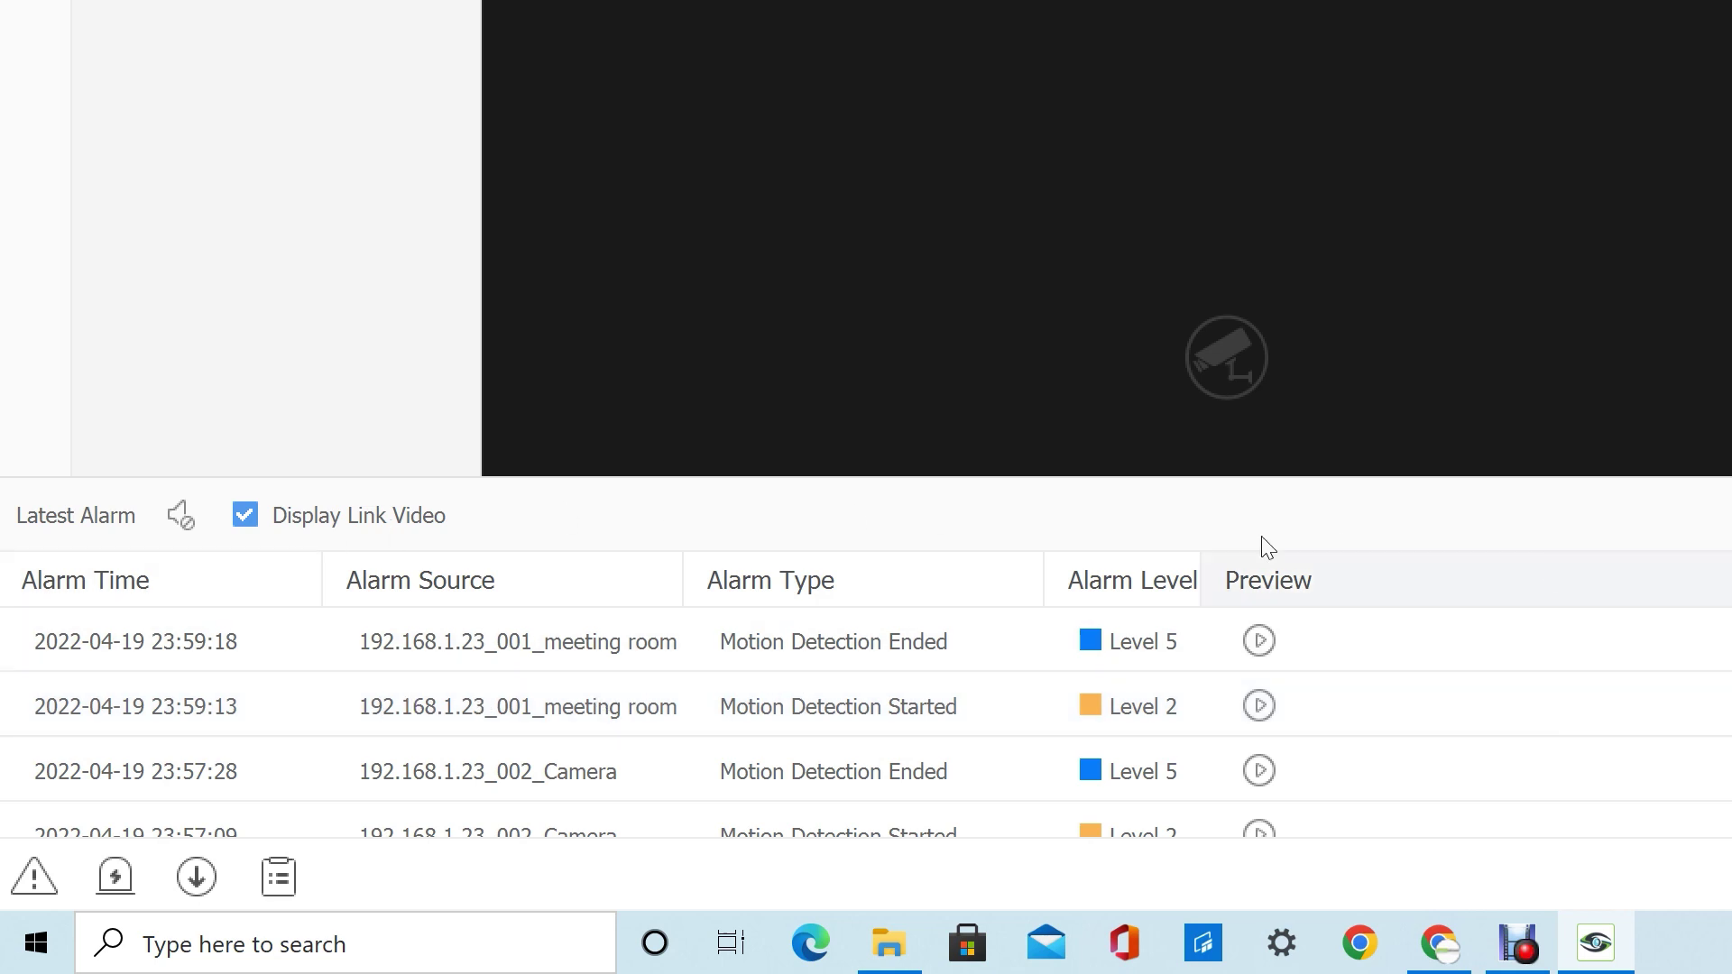
pyautogui.scroll(-3, 974, 767)
pyautogui.scroll(3, 455, 731)
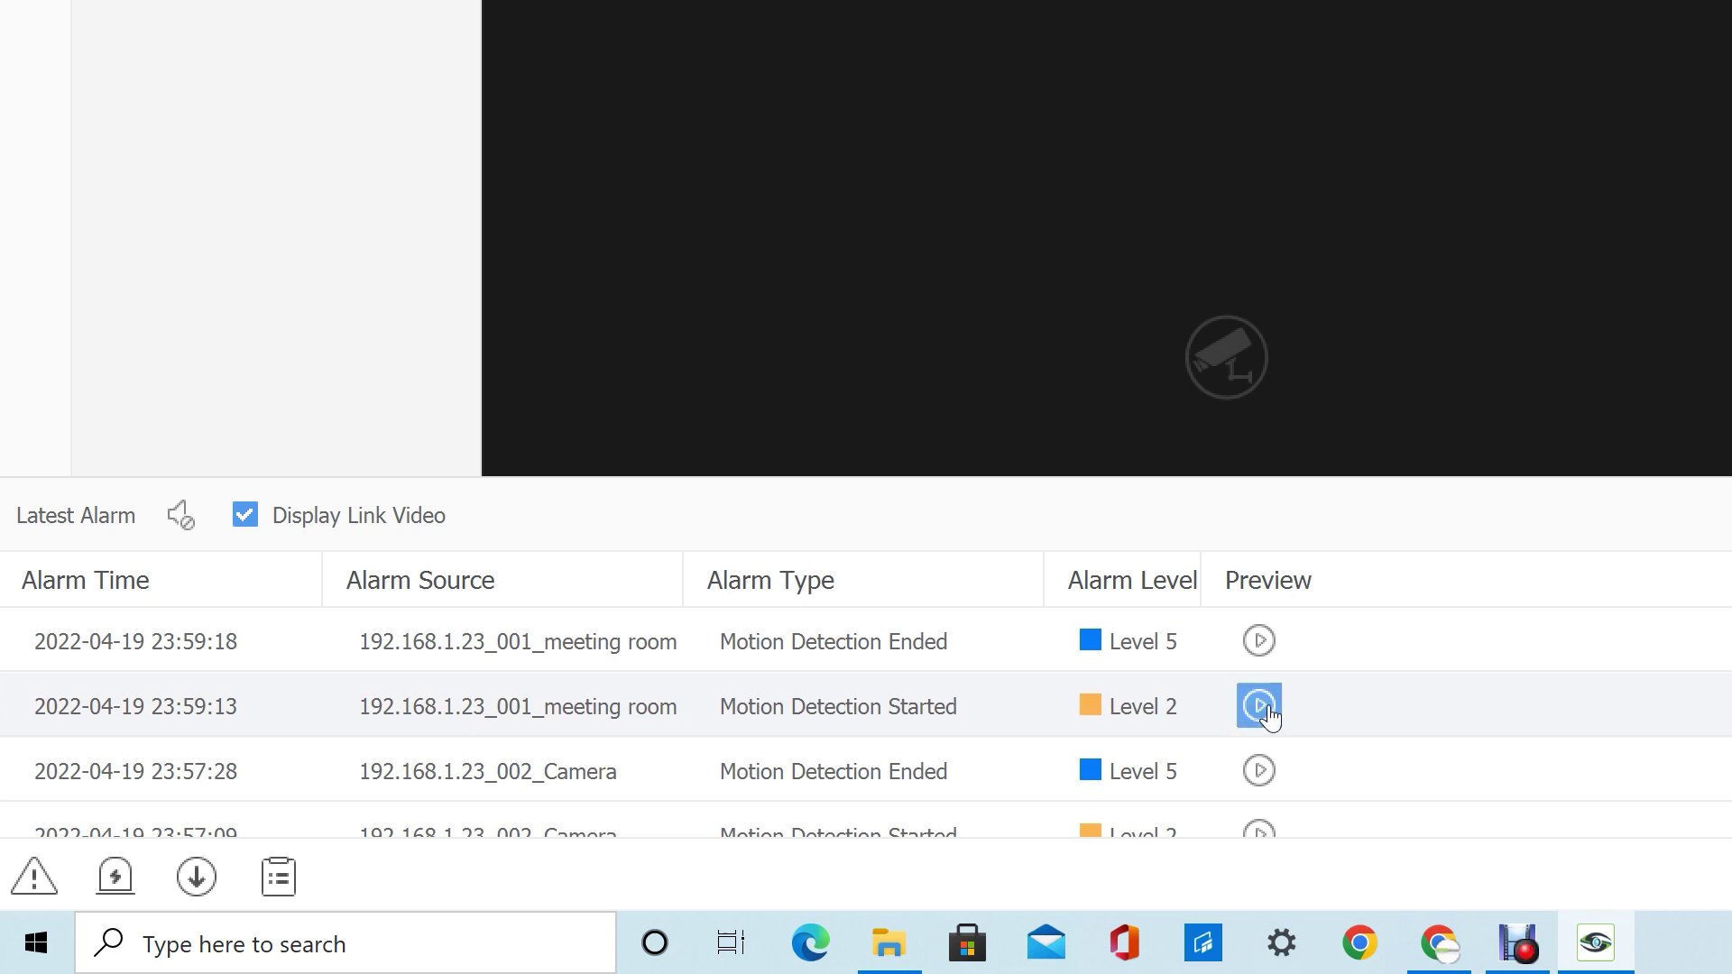
pyautogui.click(1259, 706)
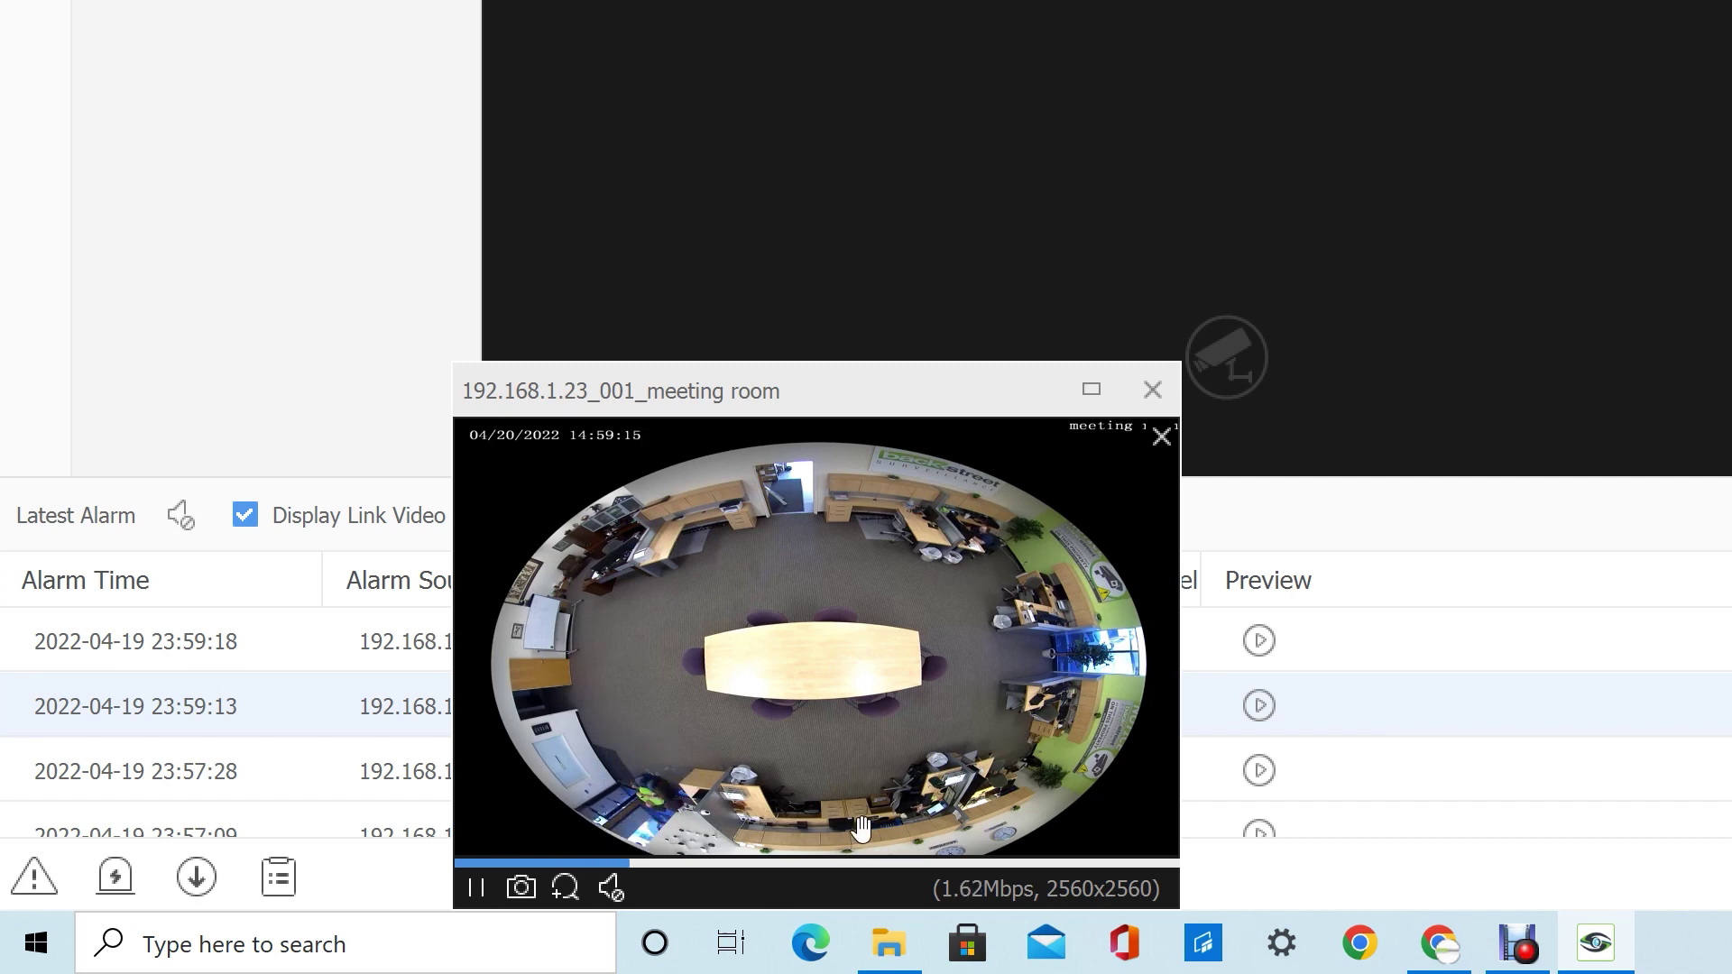
pyautogui.click(1154, 404)
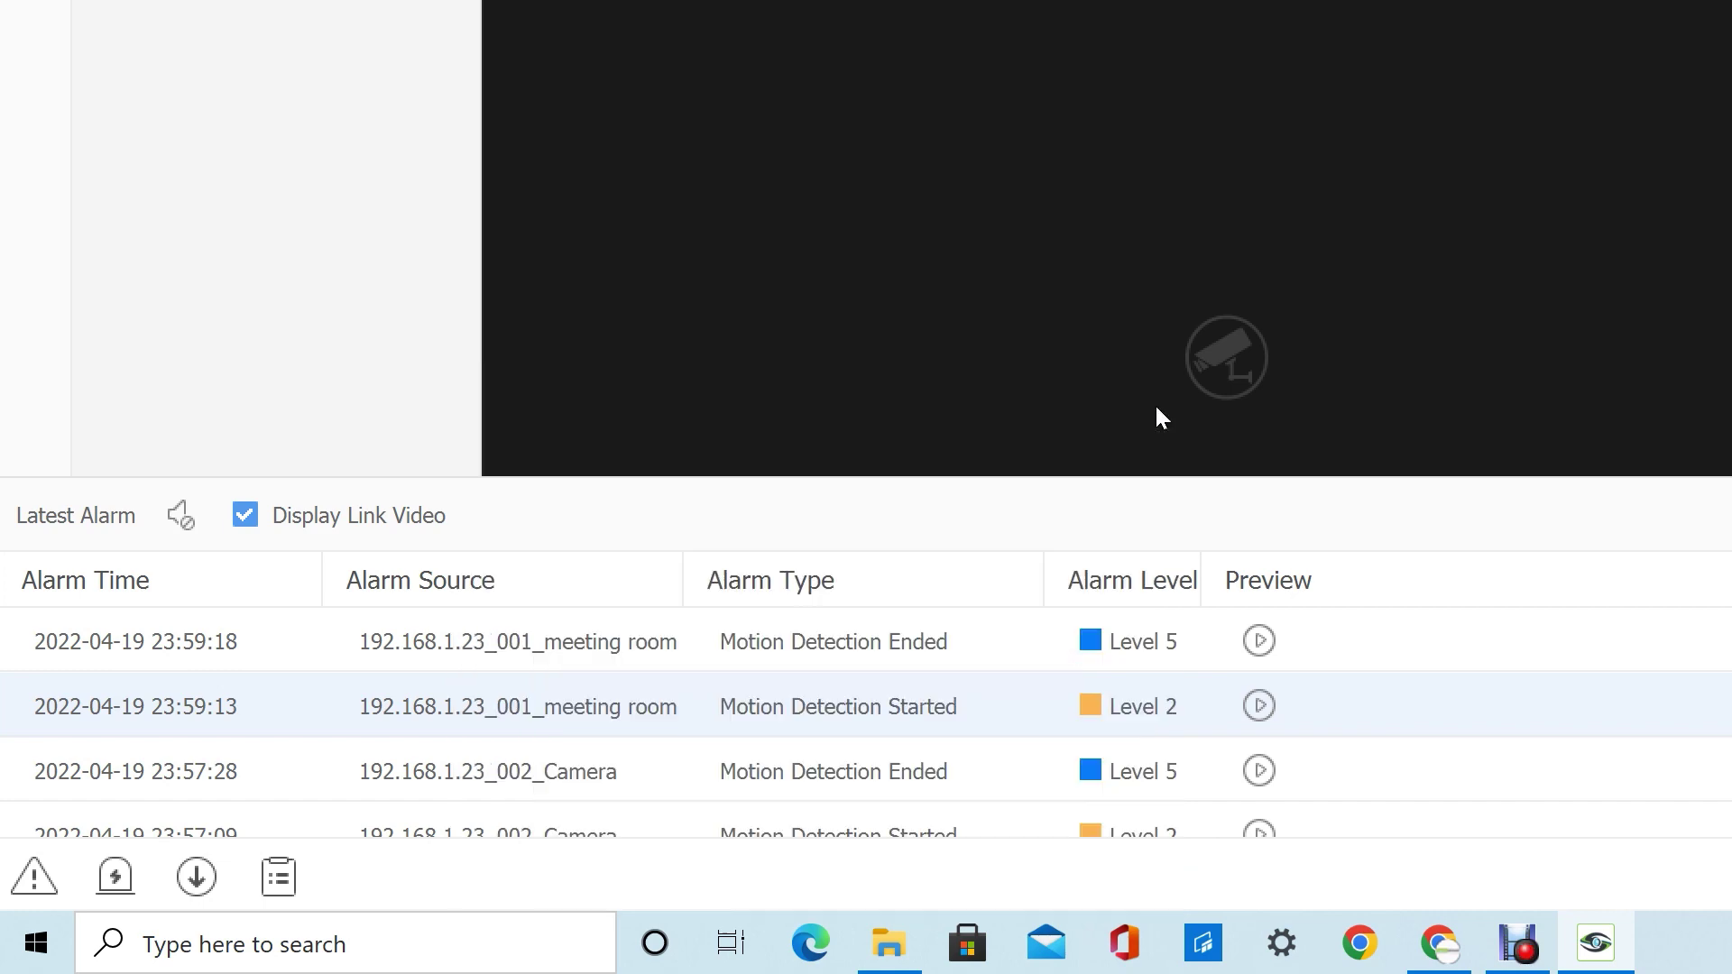
pyautogui.click(886, 651)
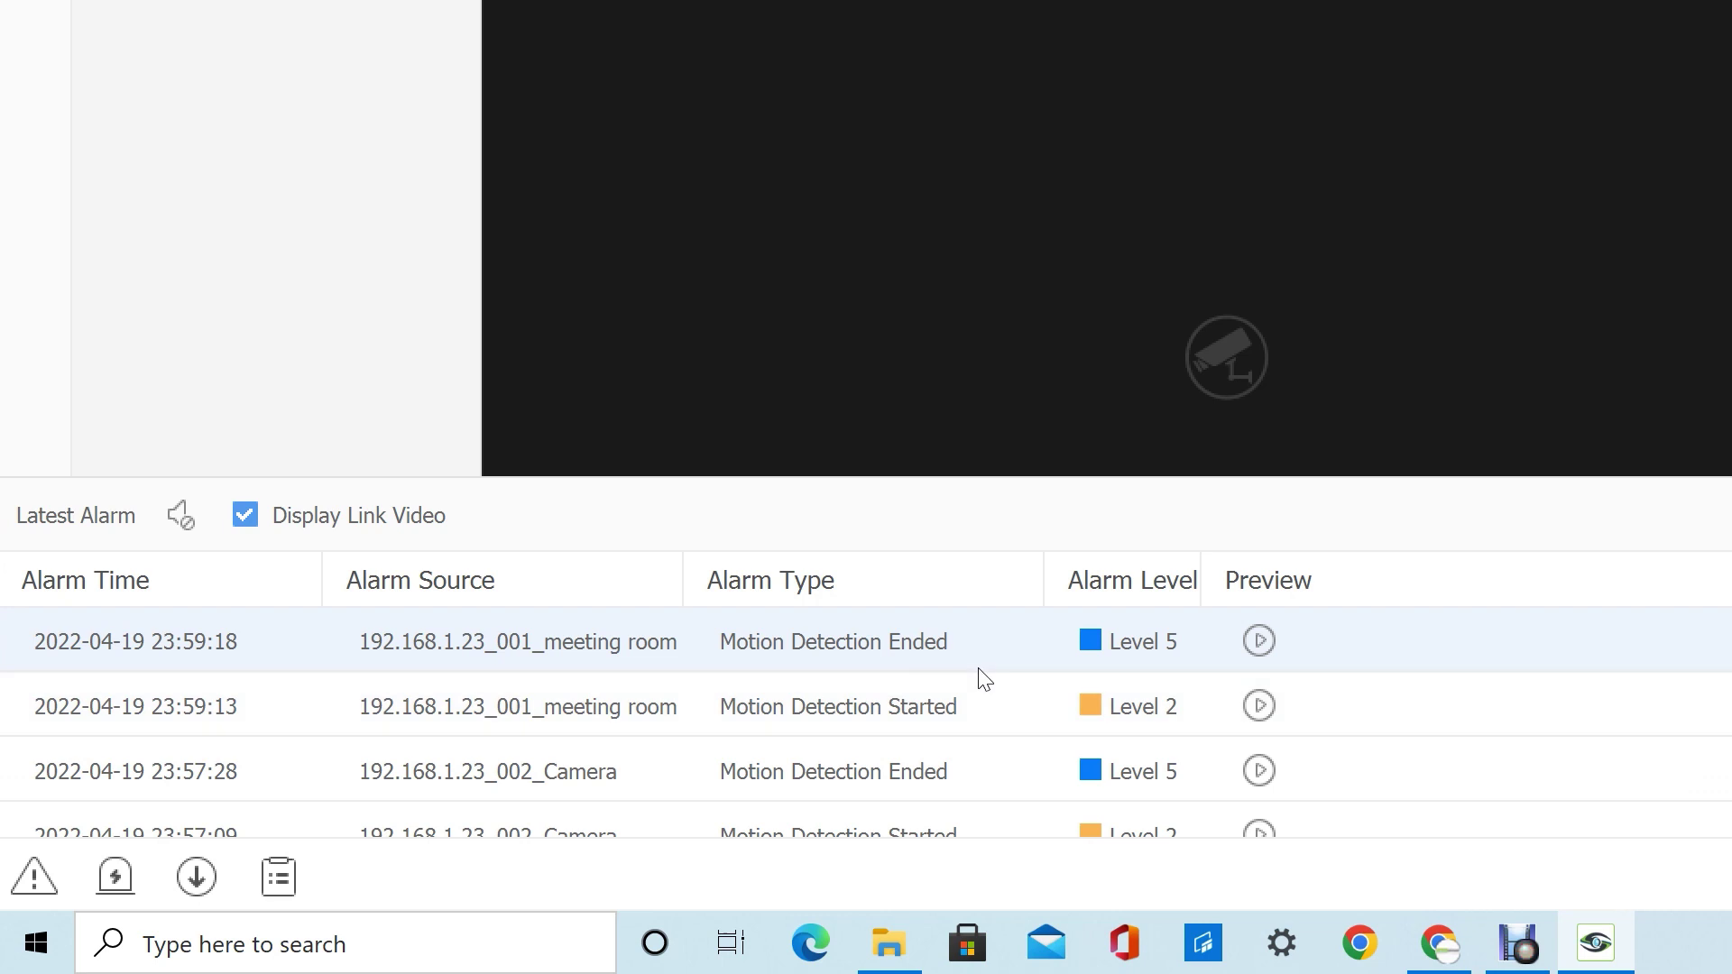
# Mute the alarm sound, then turn it back on
pyautogui.click(187, 510)
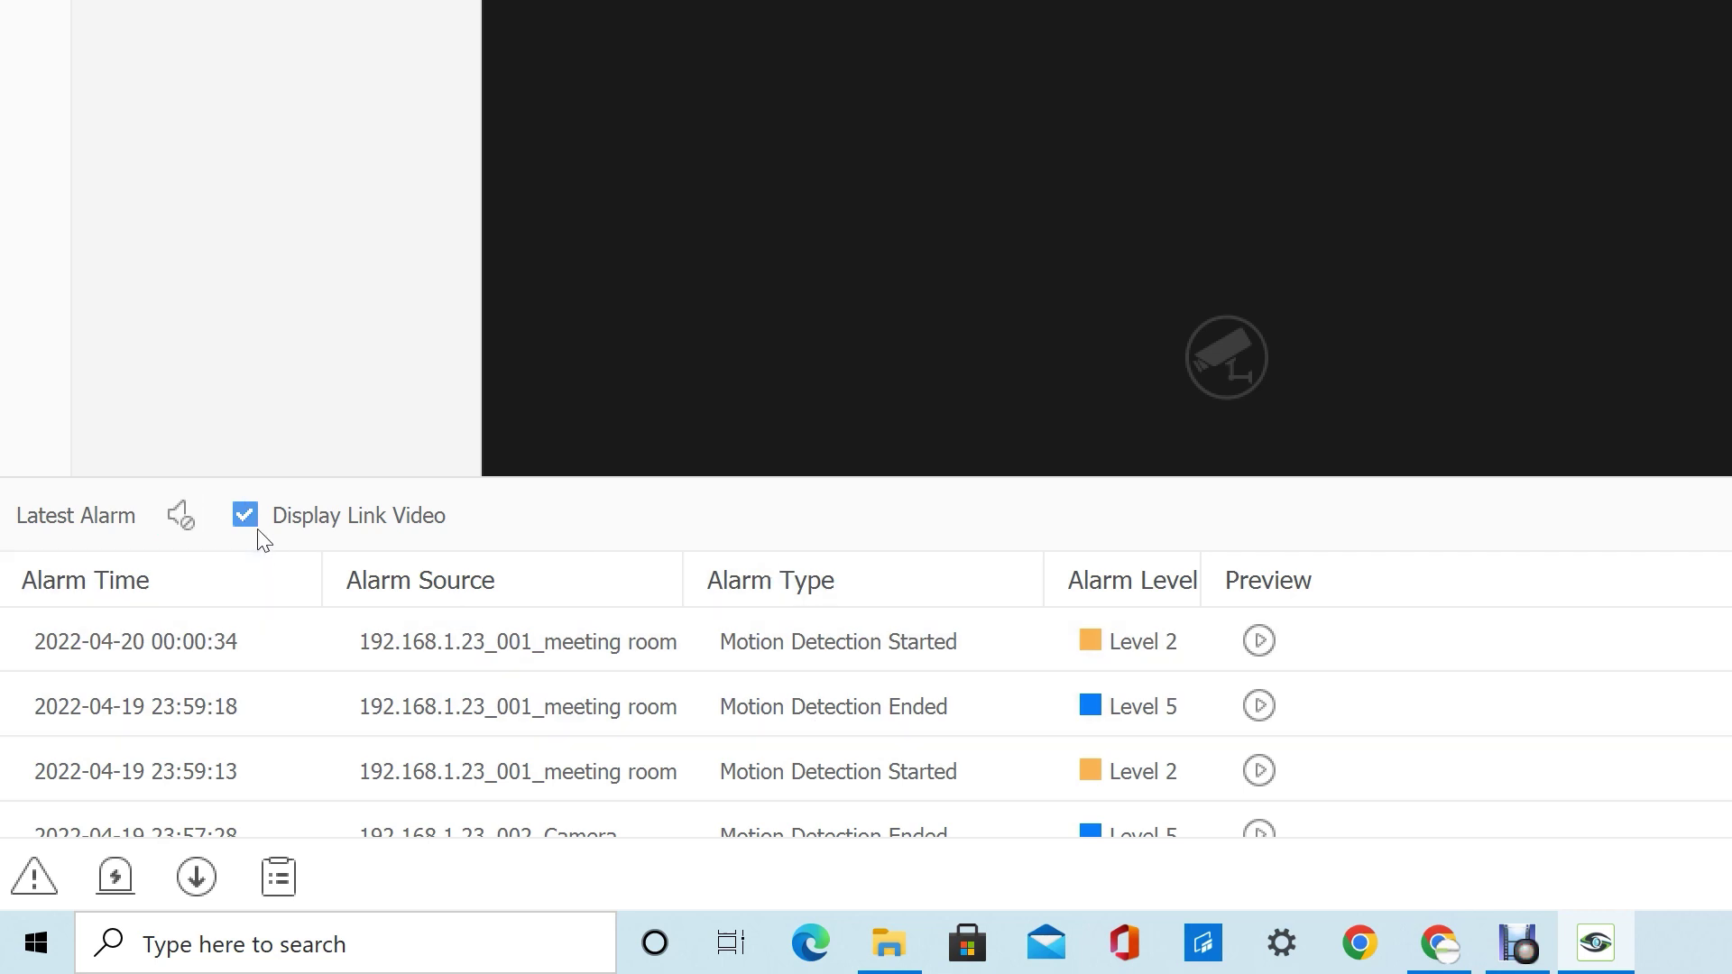
pyautogui.click(192, 517)
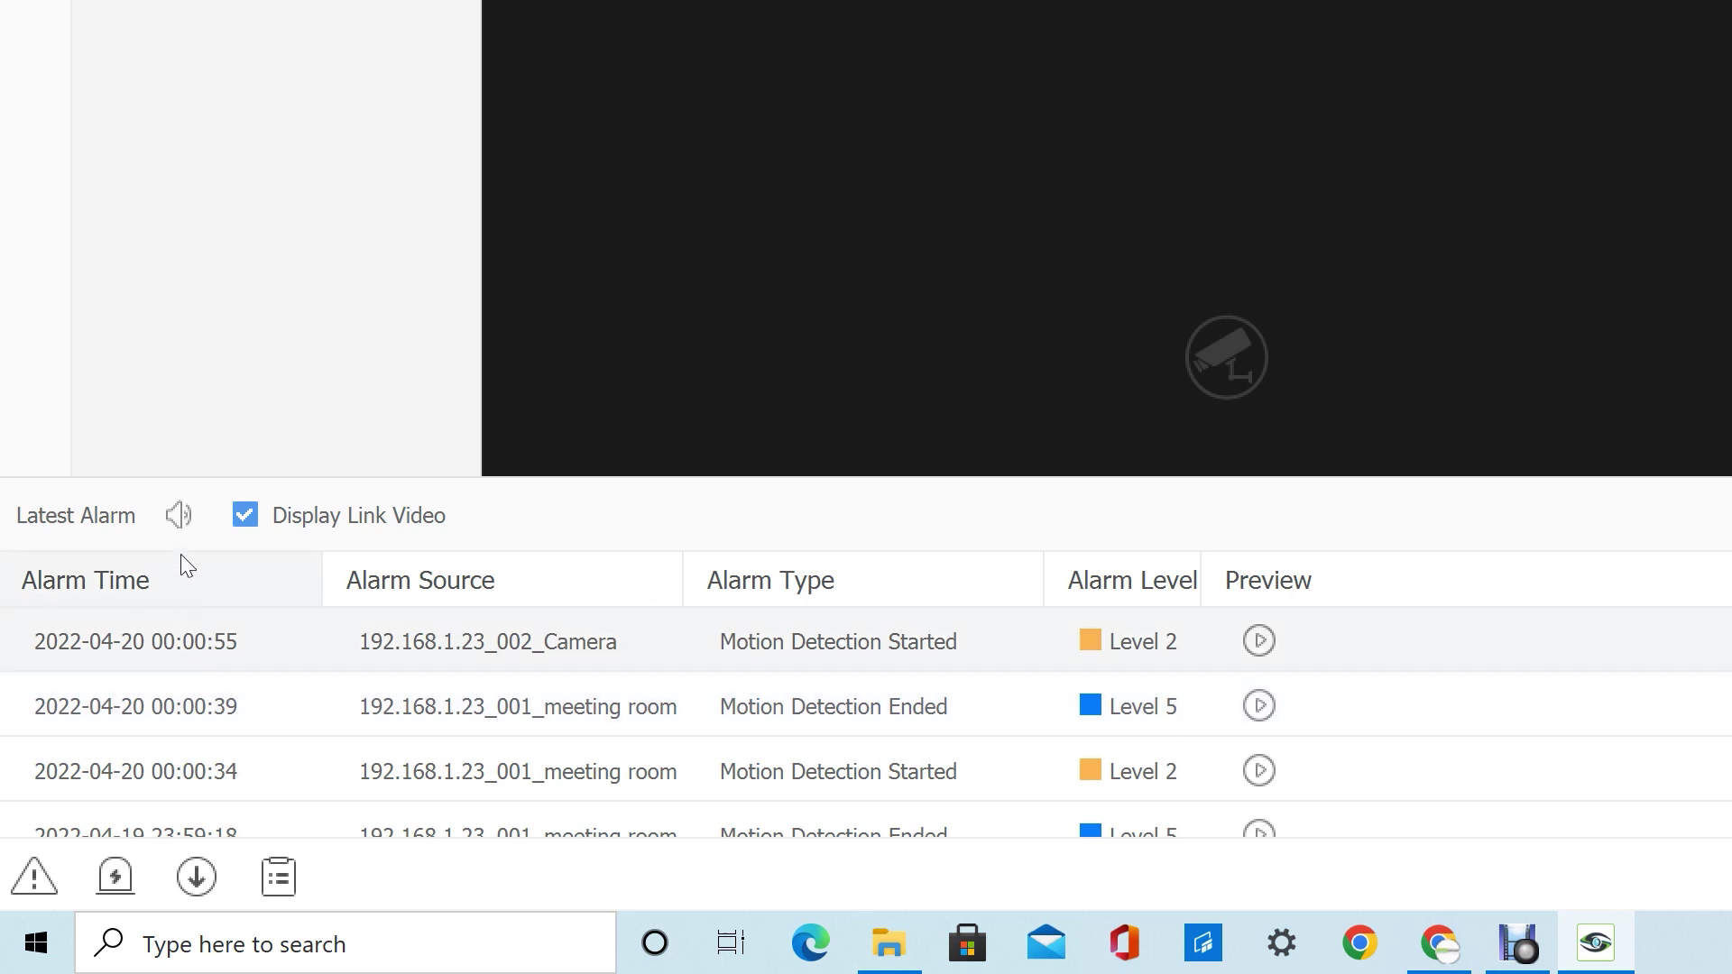
# Mute the alarm sound again
pyautogui.click(179, 515)
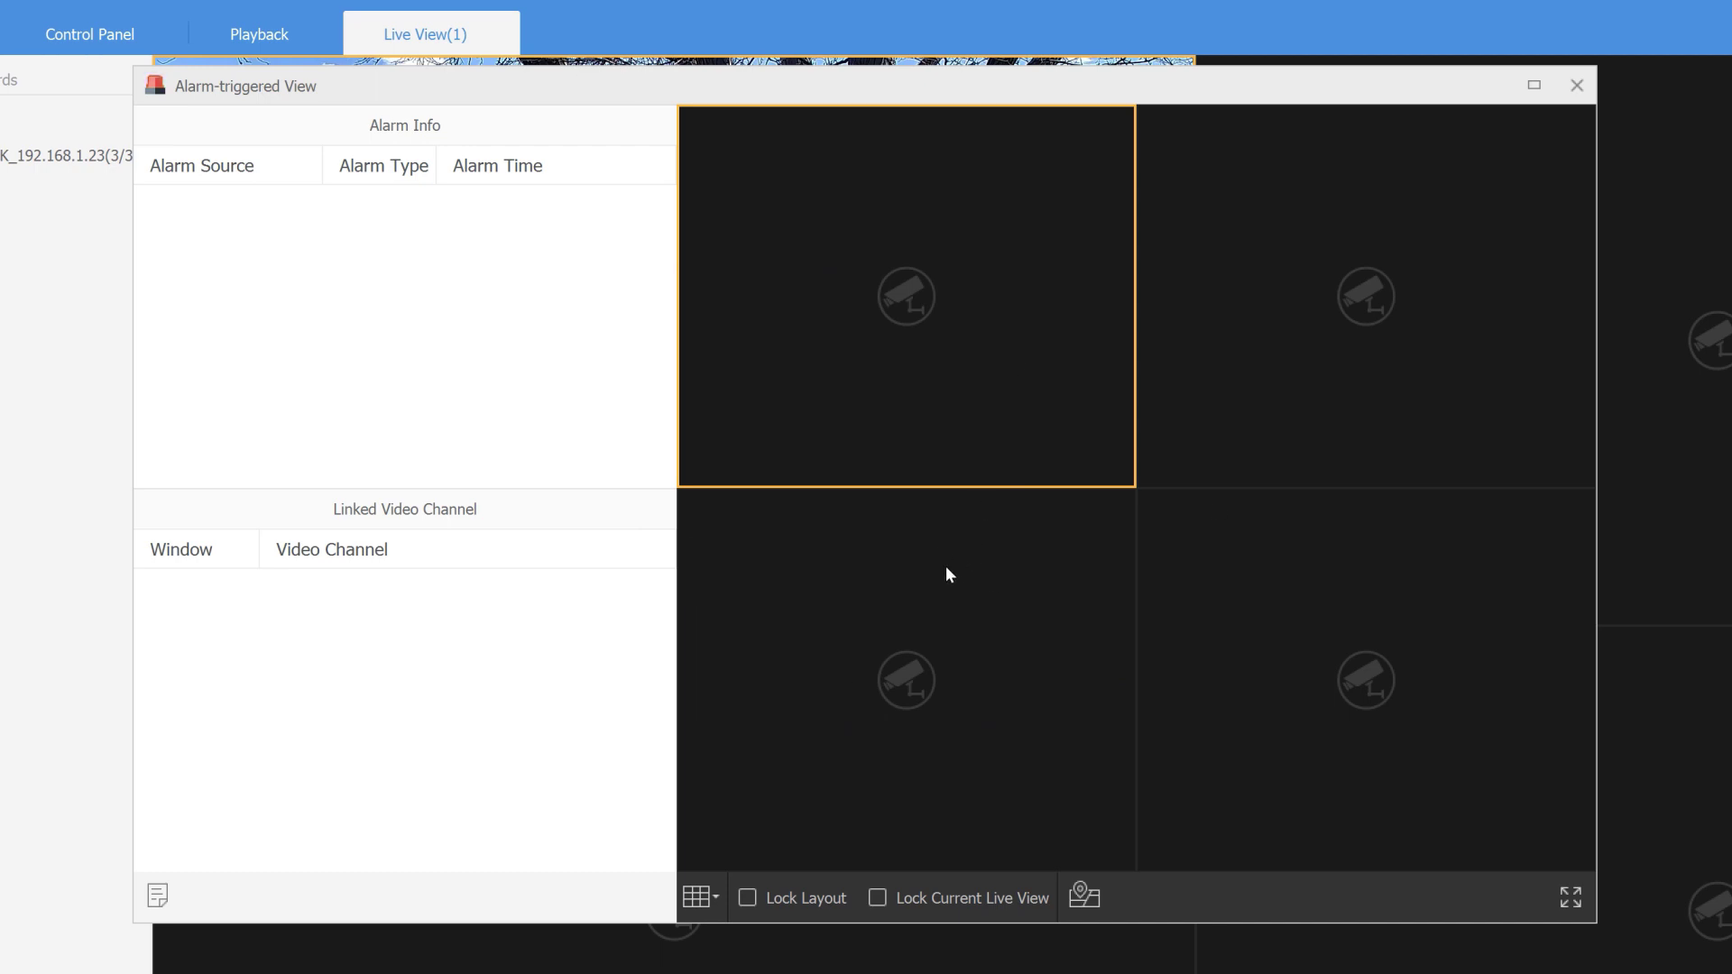
# Close the alarm-triggered view, open Alarm Records, check History Alarm, and return to Latest Alarm
pyautogui.click(159, 896)
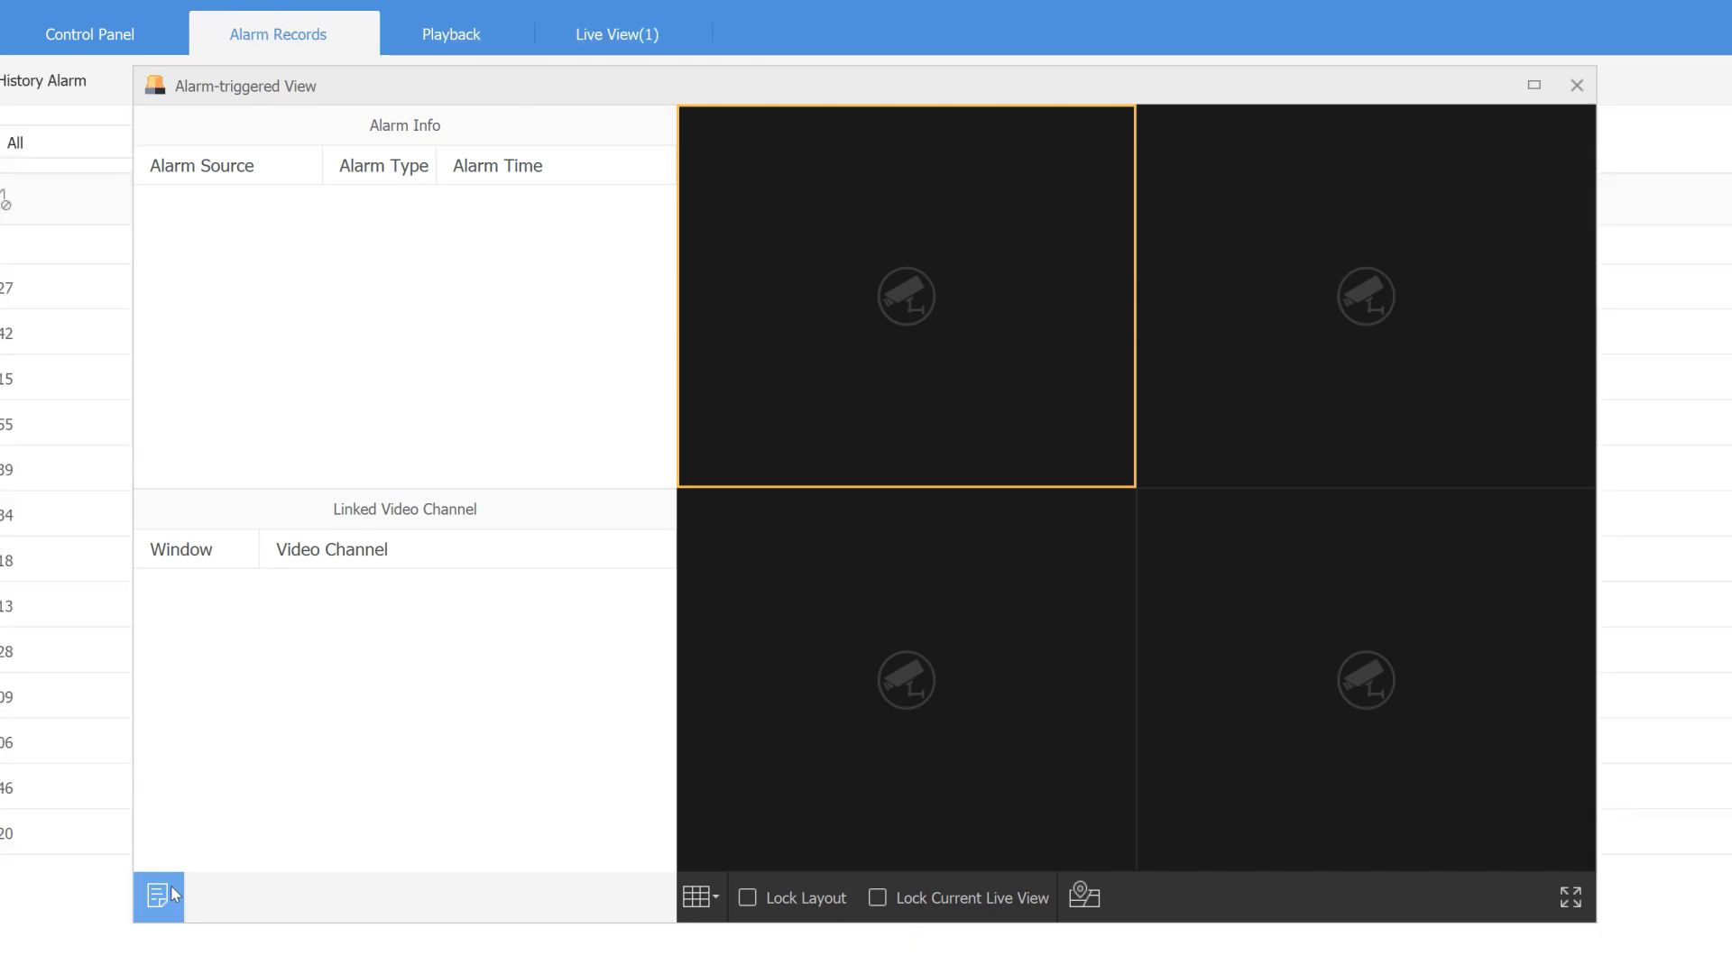
pyautogui.click(1576, 85)
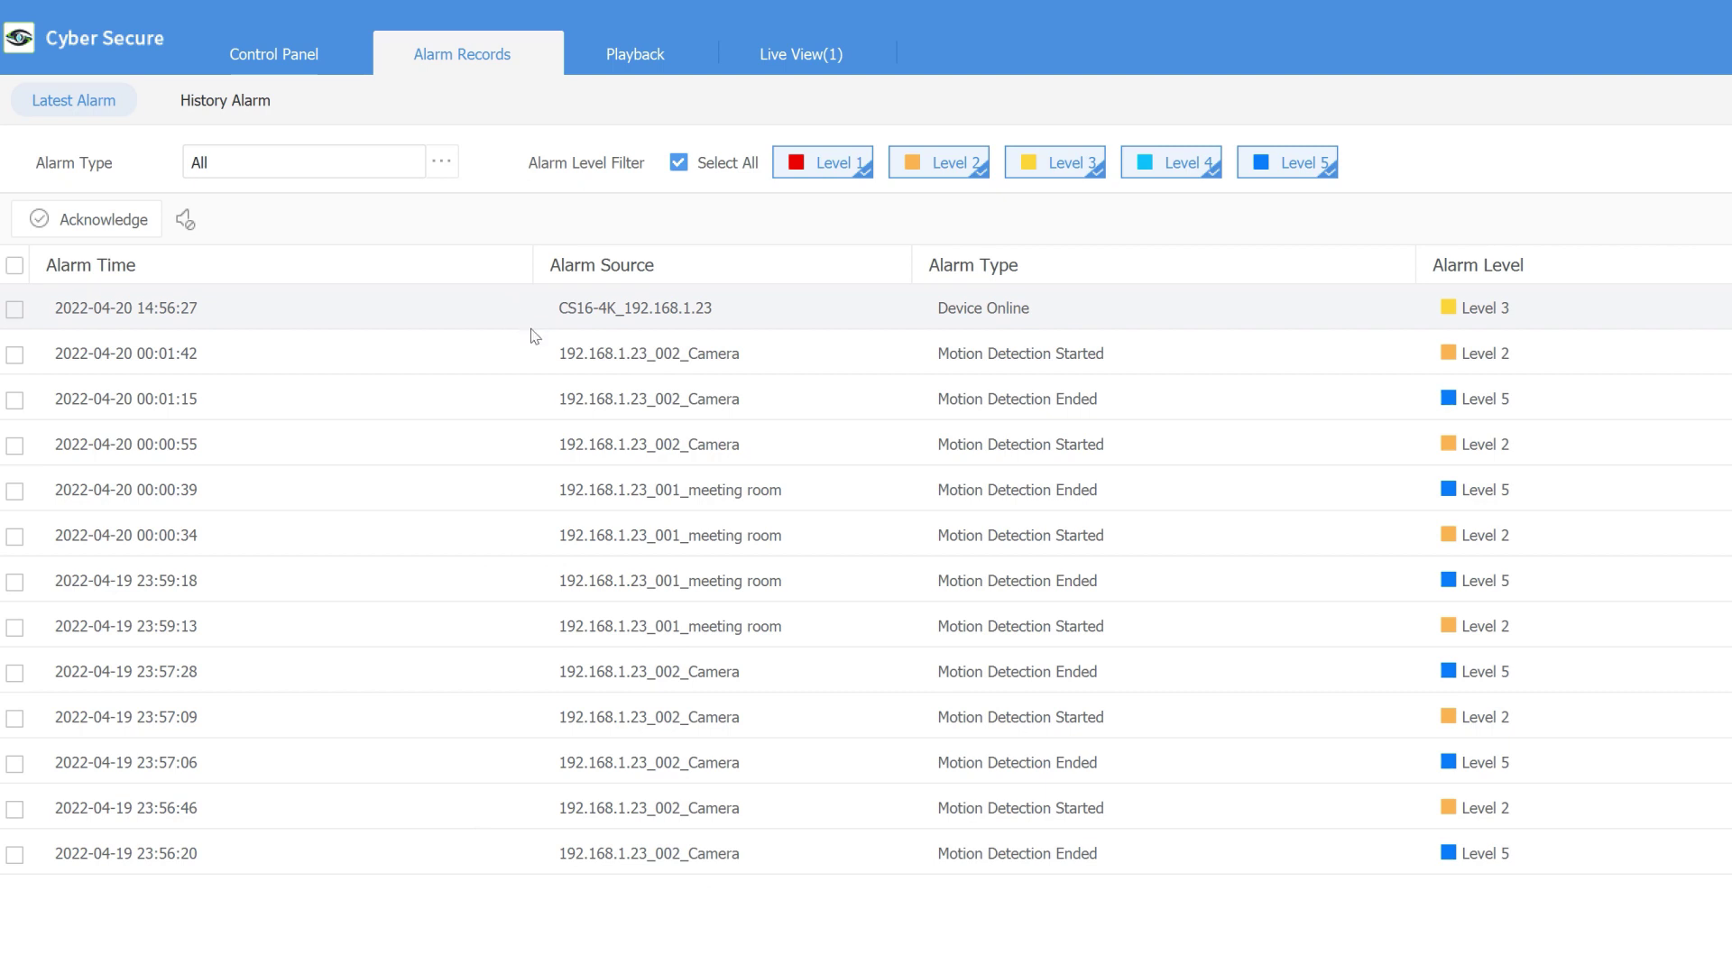
pyautogui.click(248, 104)
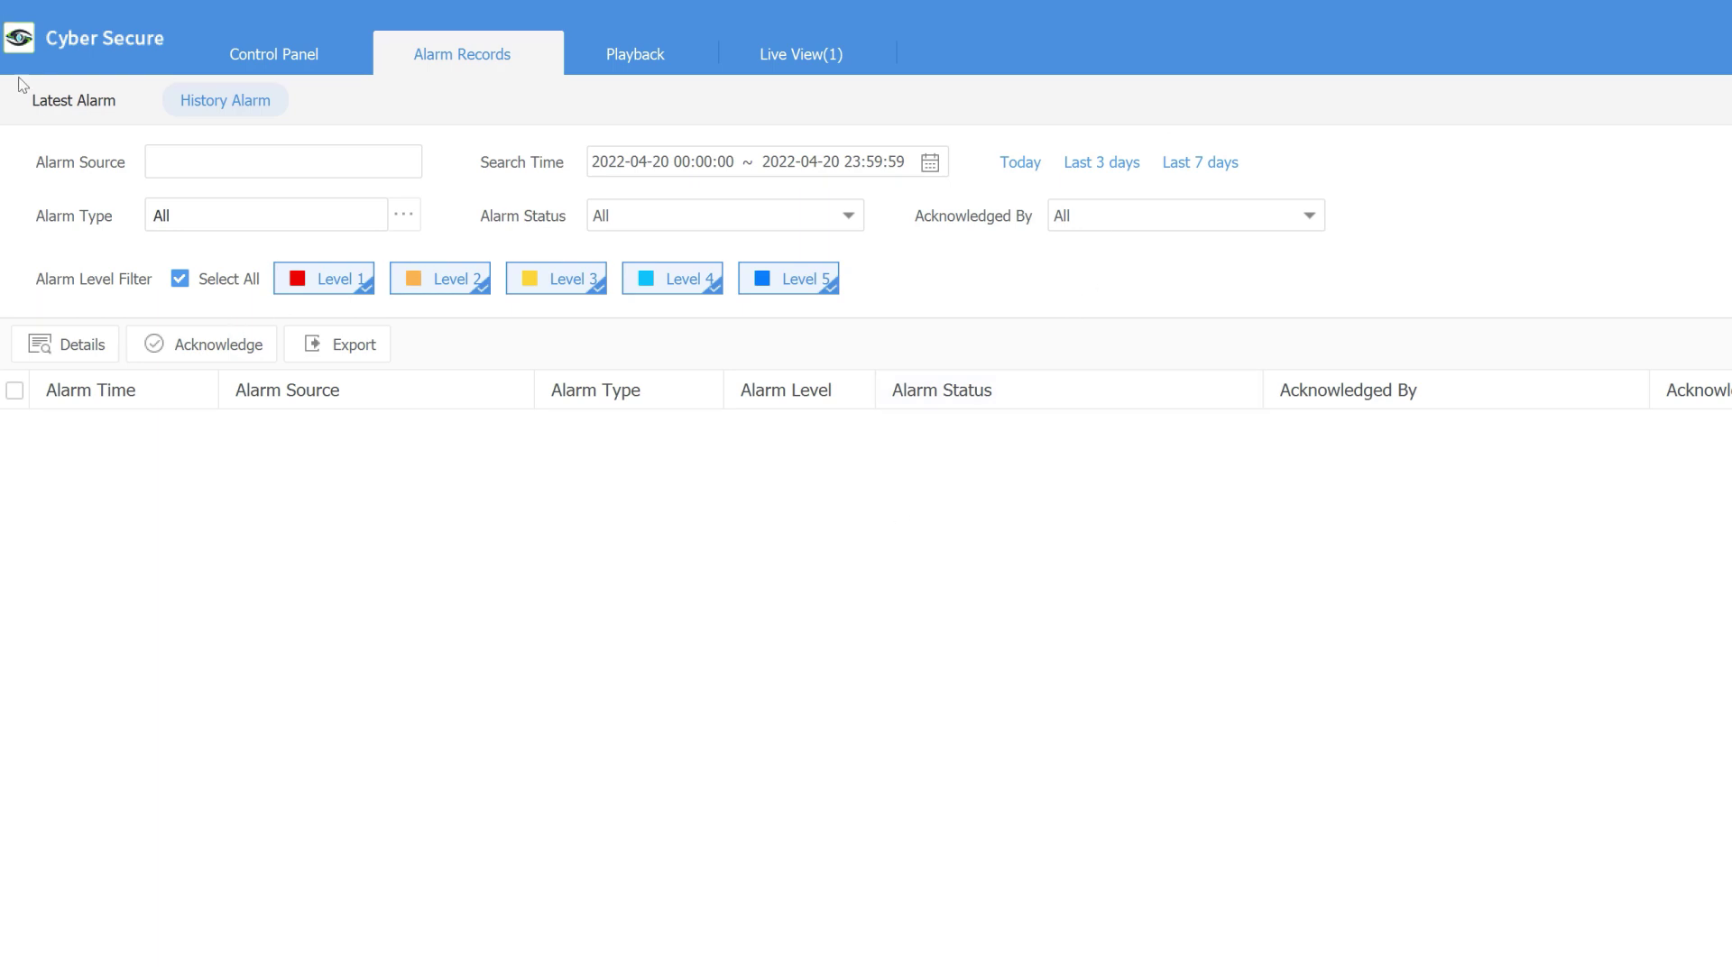
pyautogui.click(39, 101)
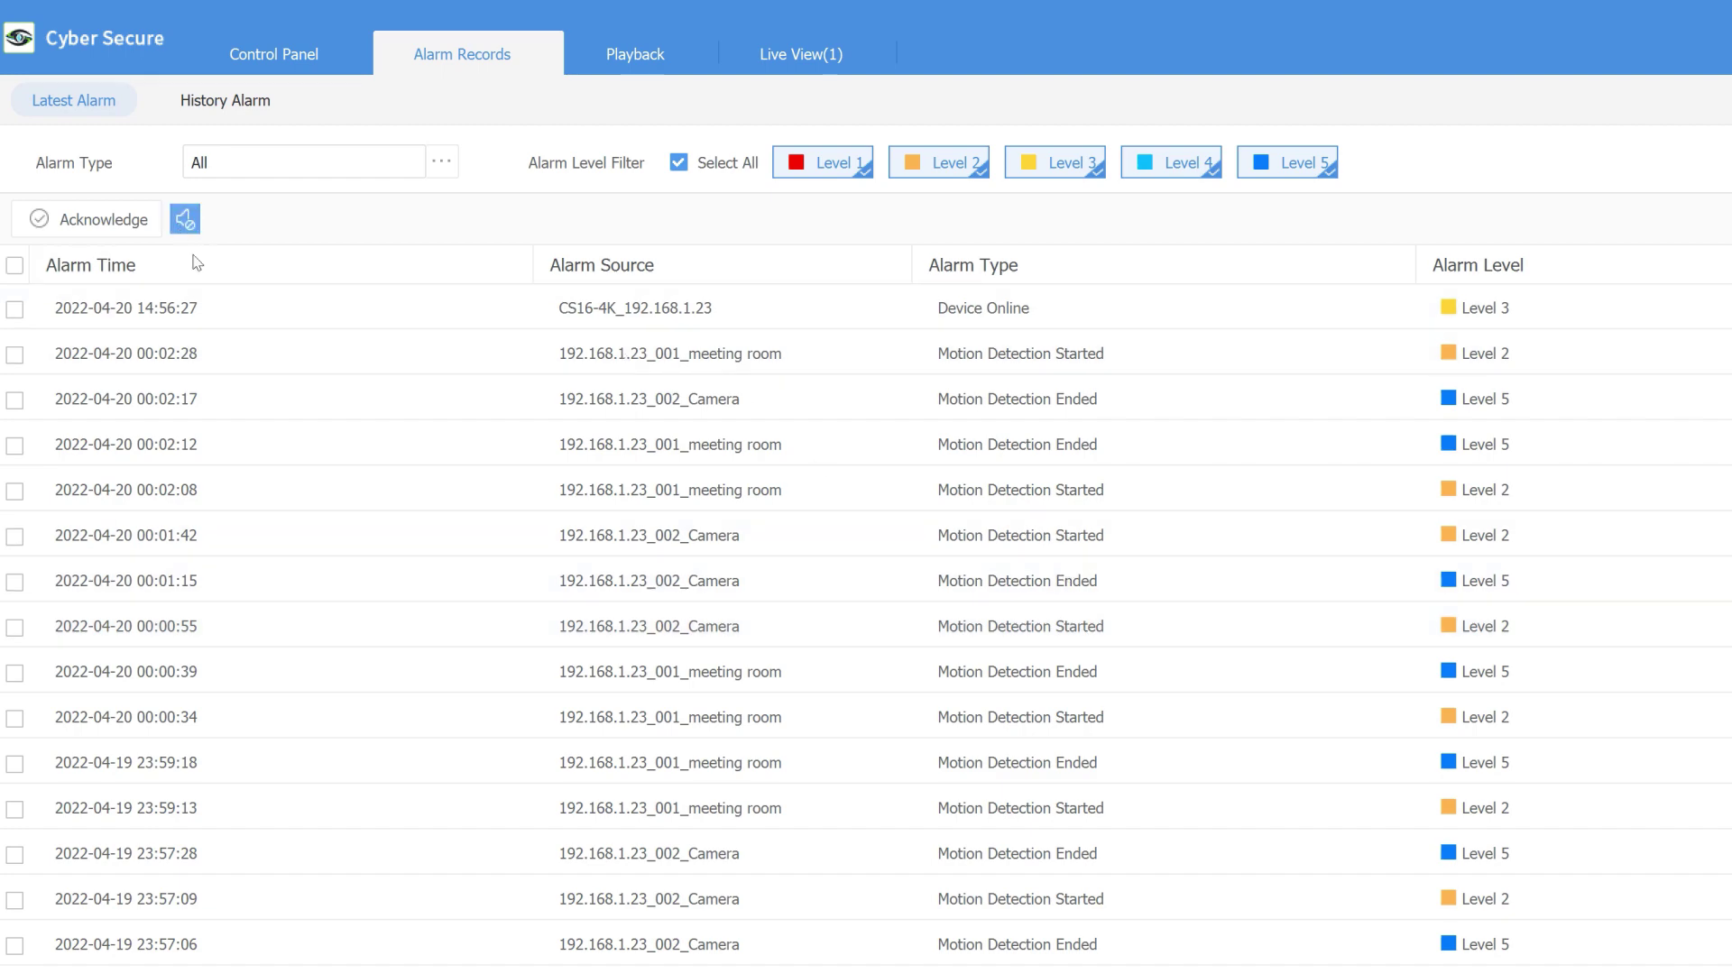
# From the Control Panel, search 192.168.1.23_002_Camera's recordings for 2022-04-20 in Recording Download
pyautogui.click(274, 54)
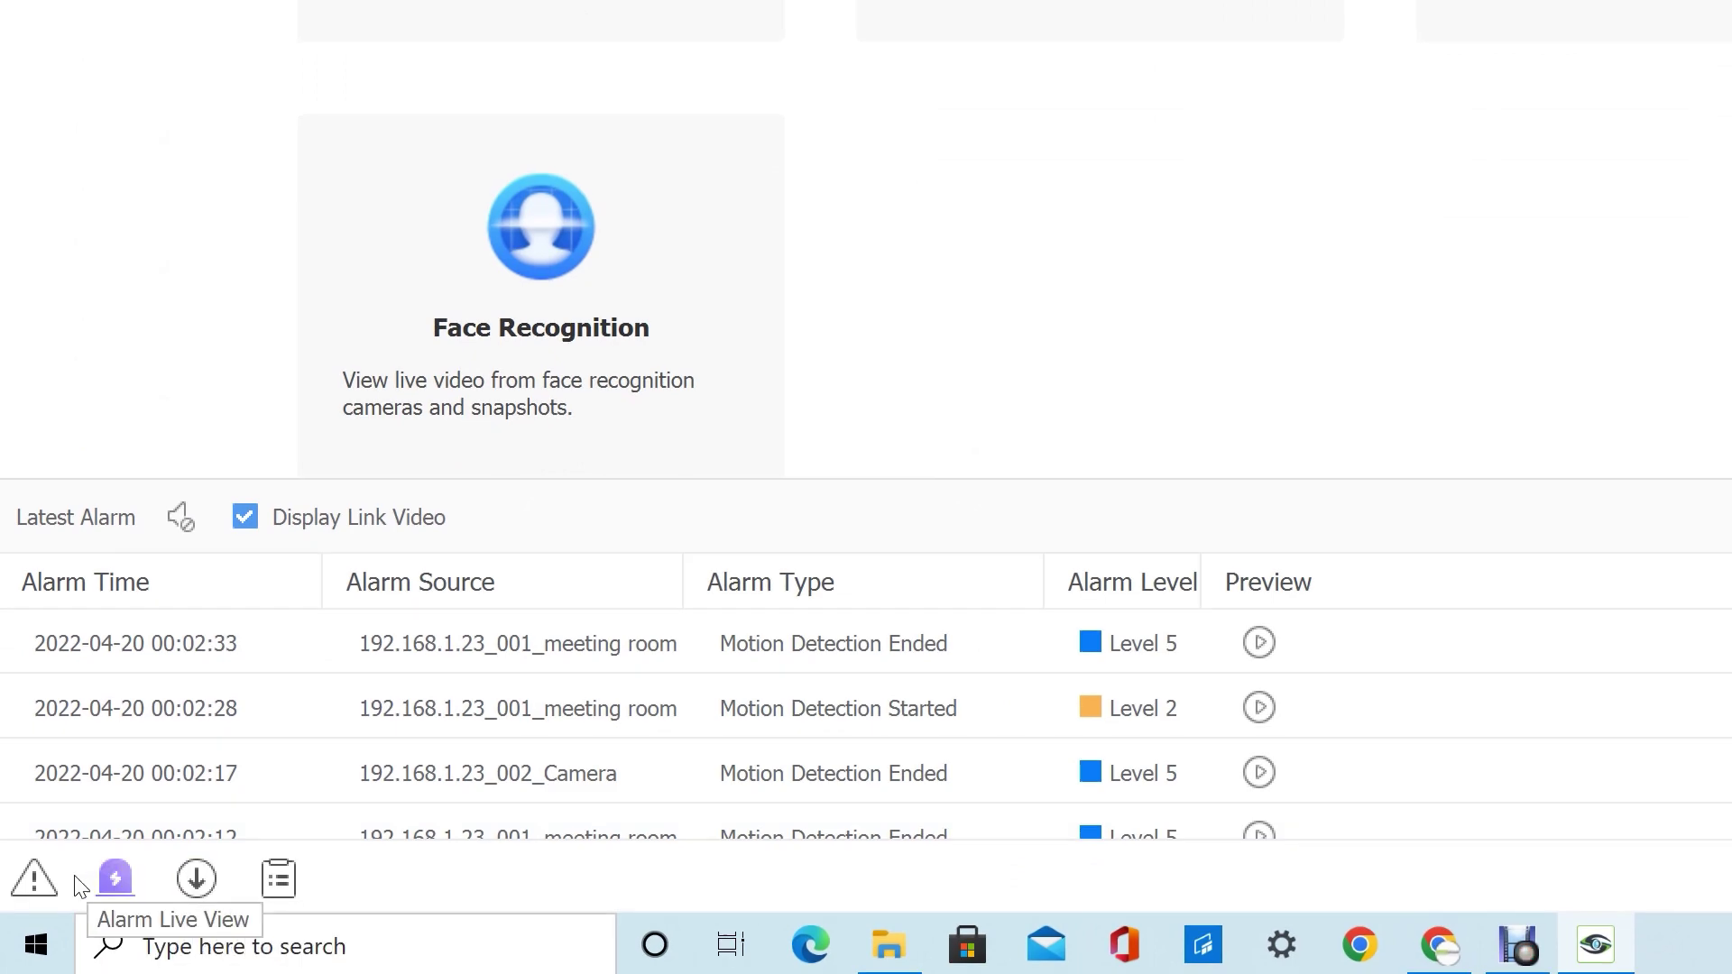
pyautogui.click(193, 898)
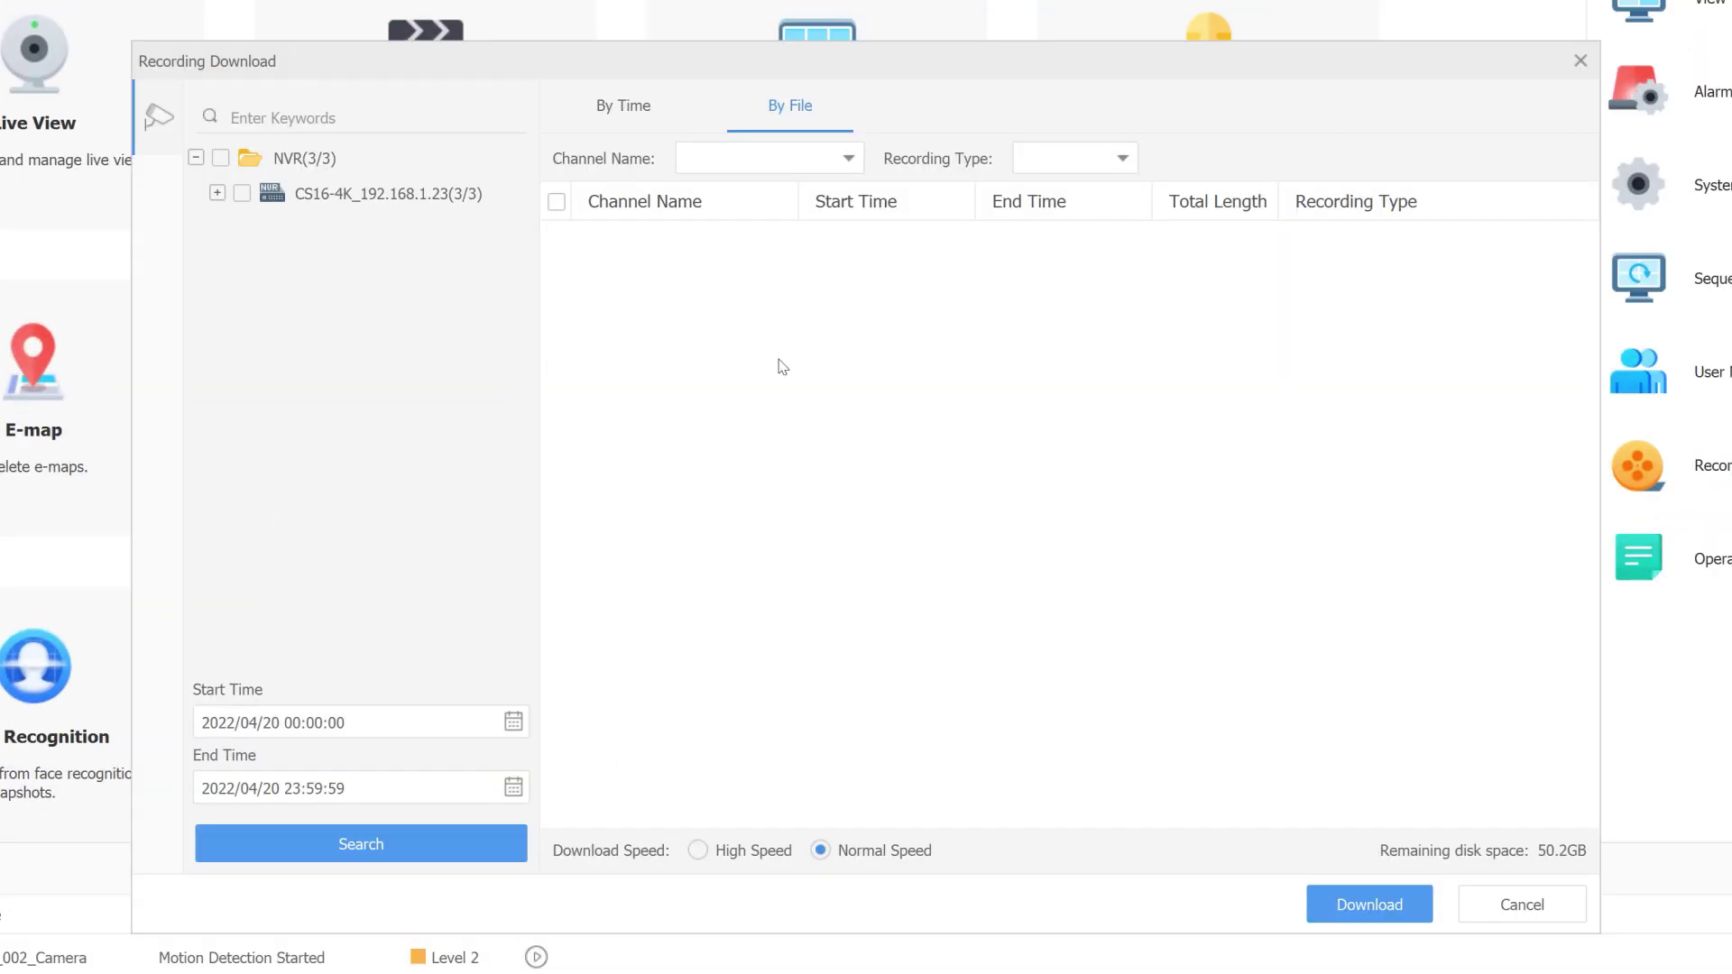
pyautogui.click(216, 193)
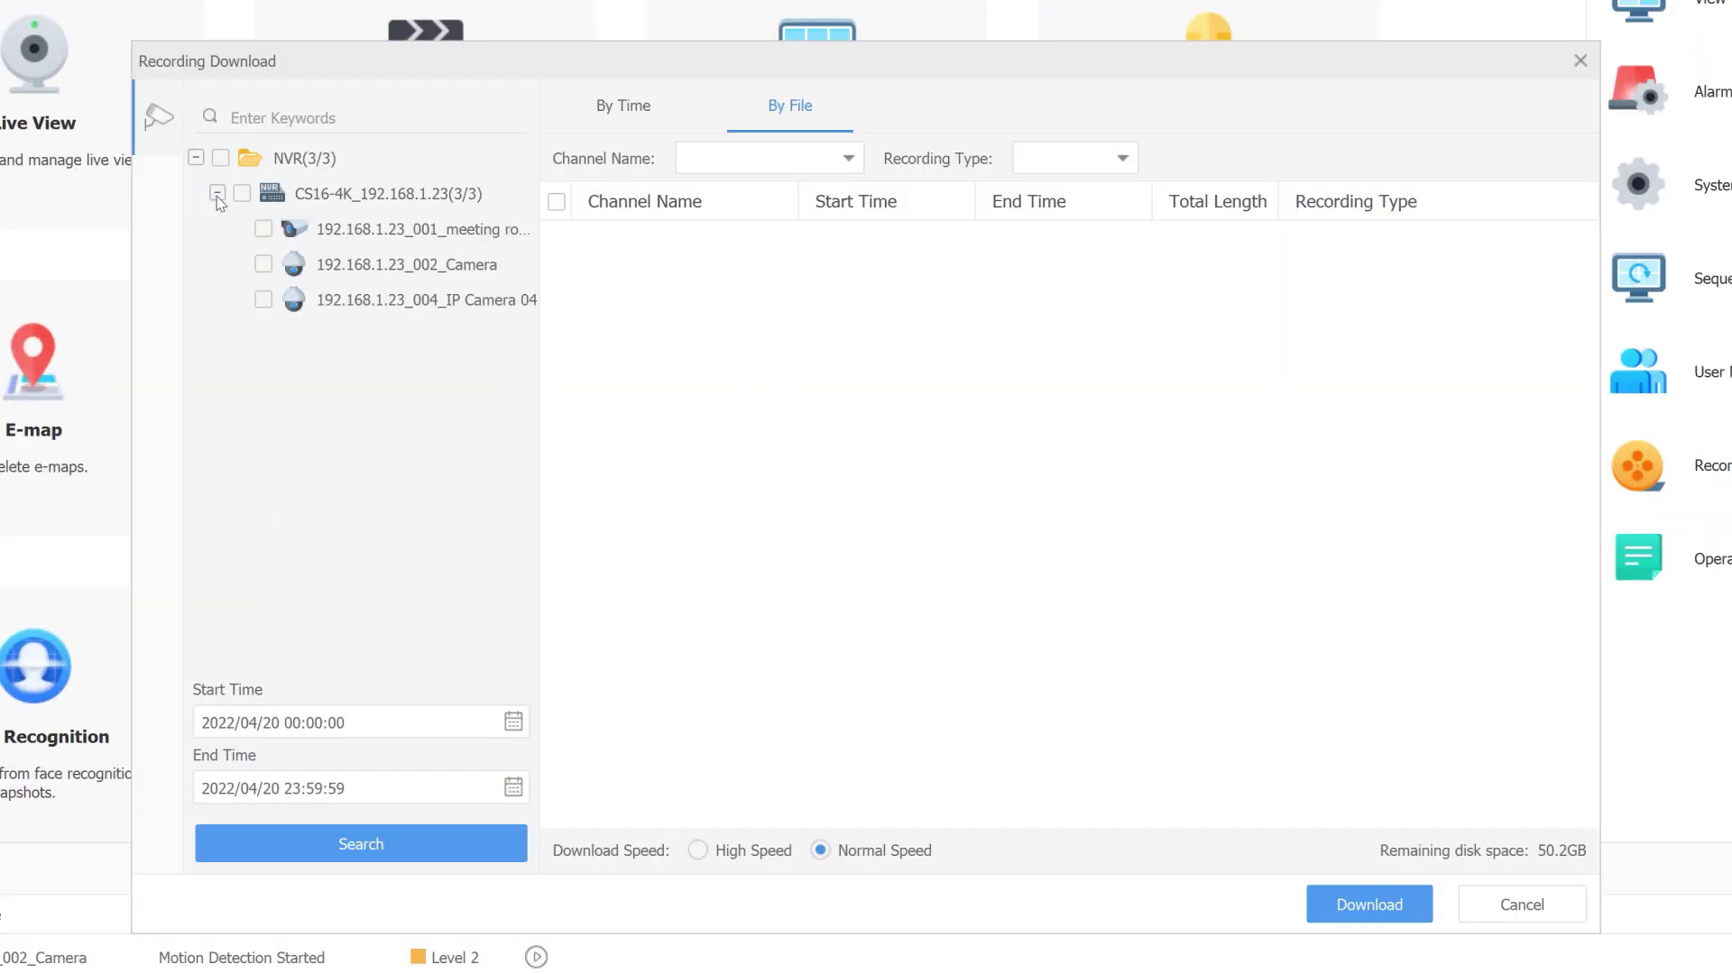
pyautogui.click(261, 264)
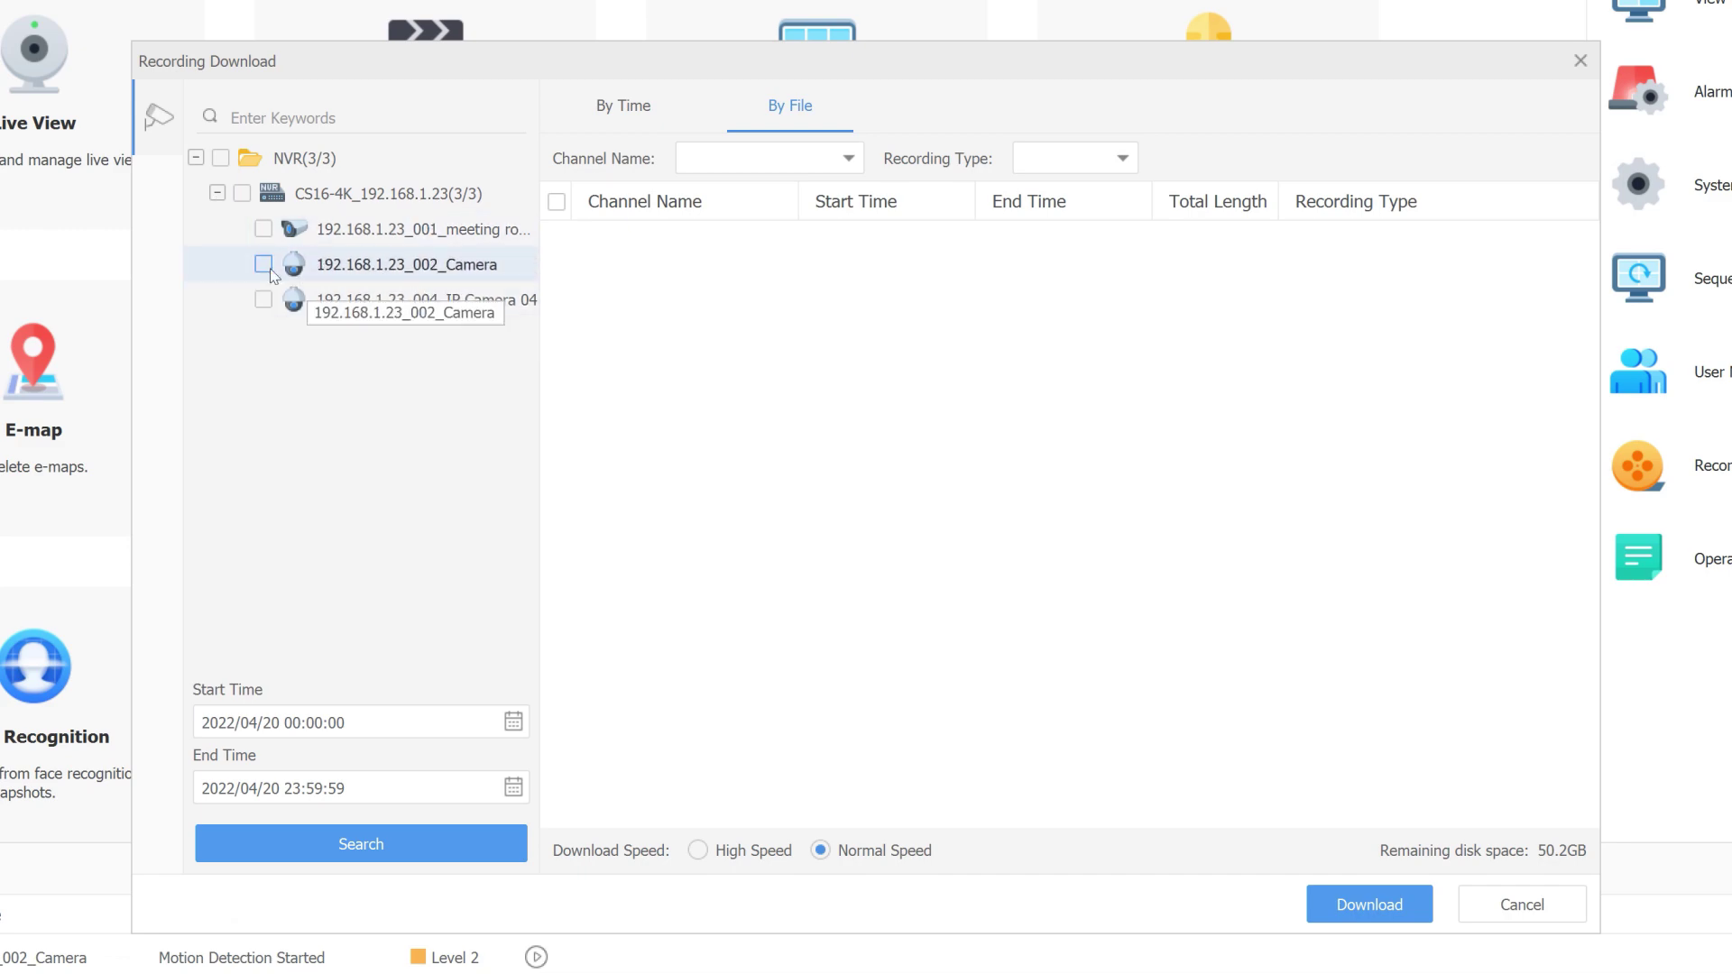
pyautogui.click(386, 843)
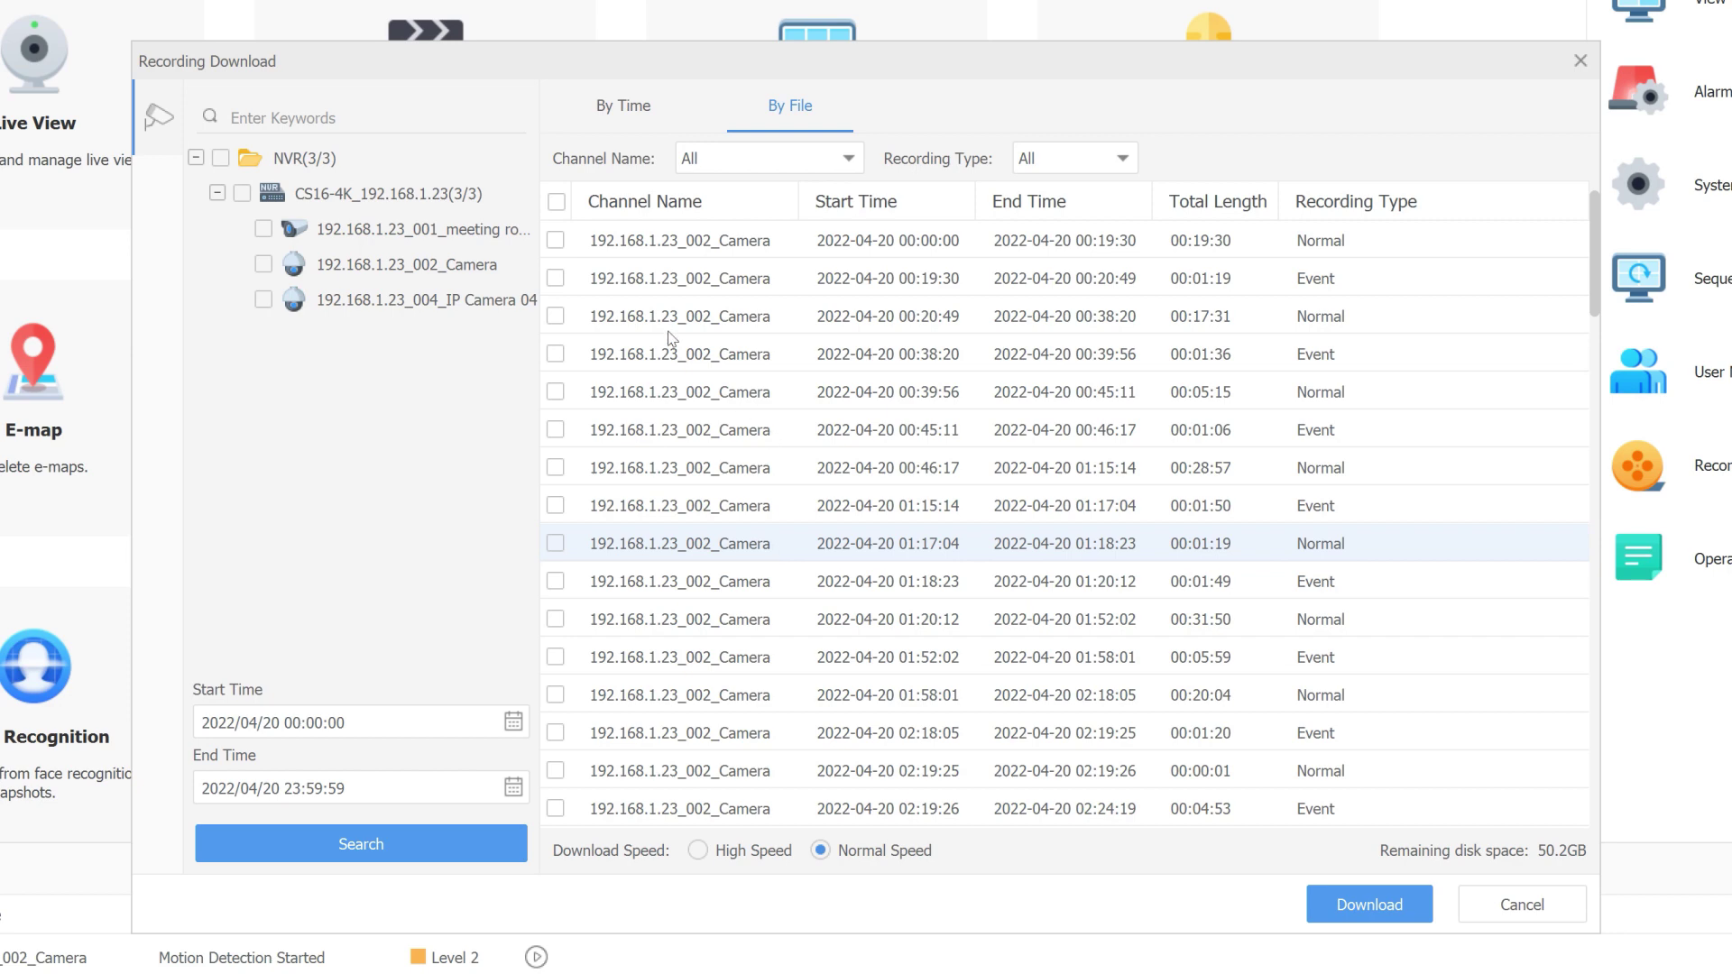
# Try ticking the 11:37:45 and 11:36:23 files and select-all, clear the selection, and close
pyautogui.scroll(-15, 659, 451)
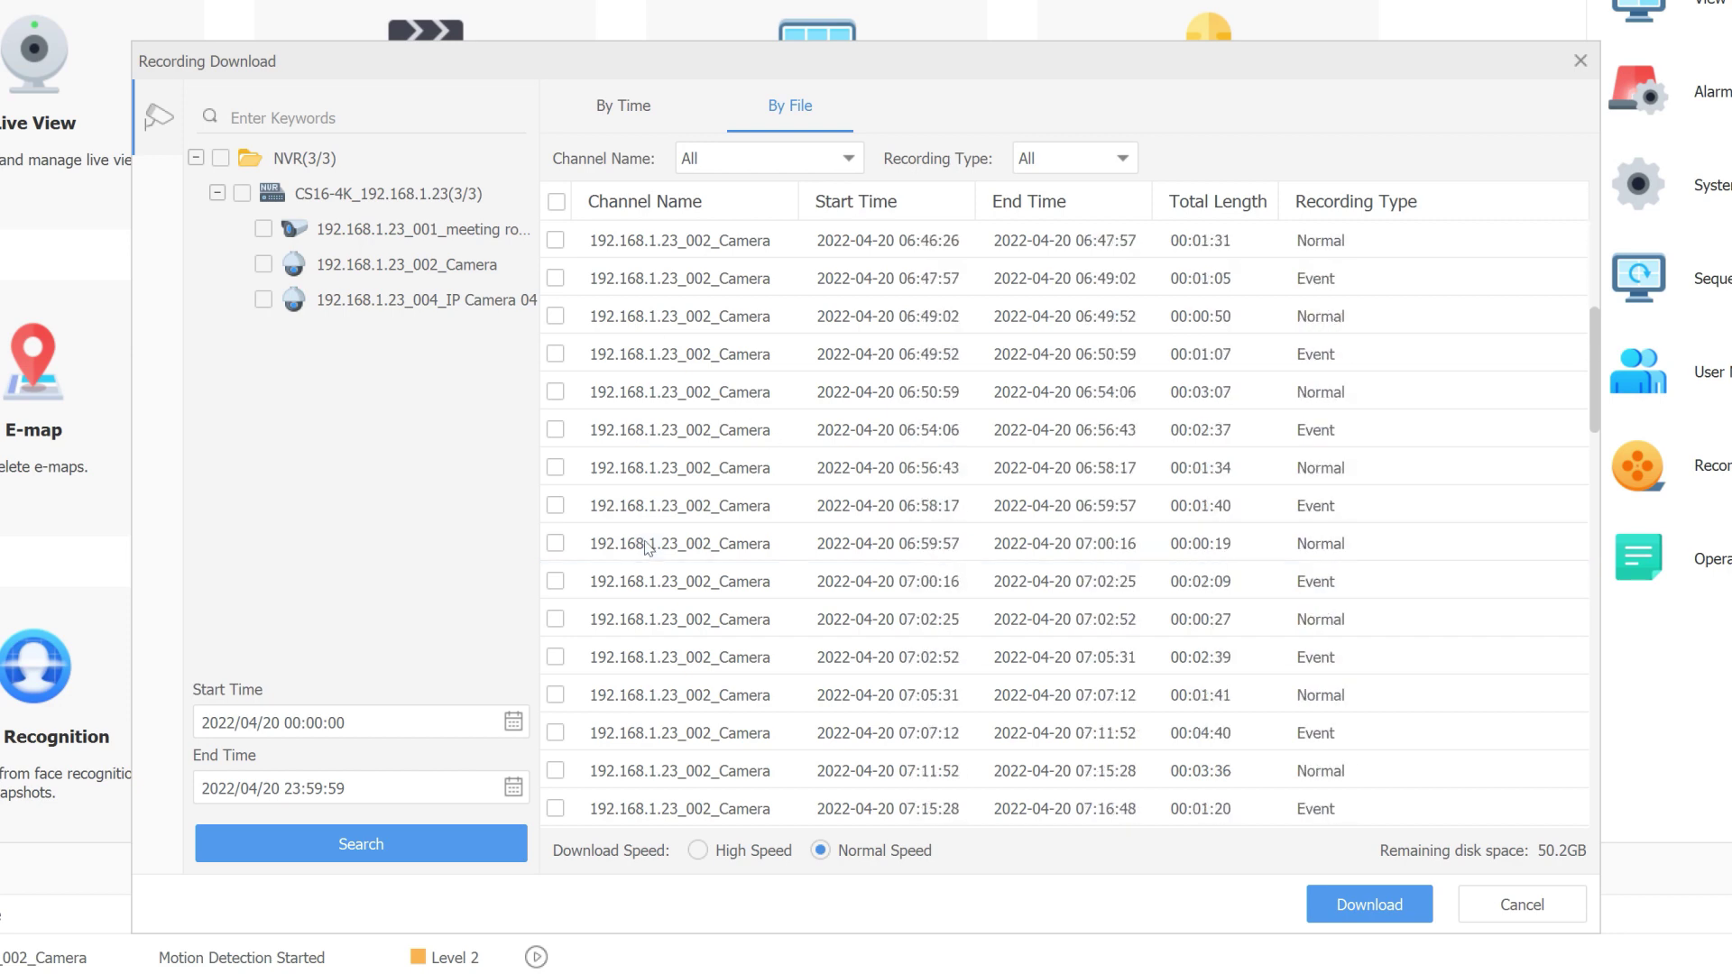
pyautogui.scroll(-20, 647, 546)
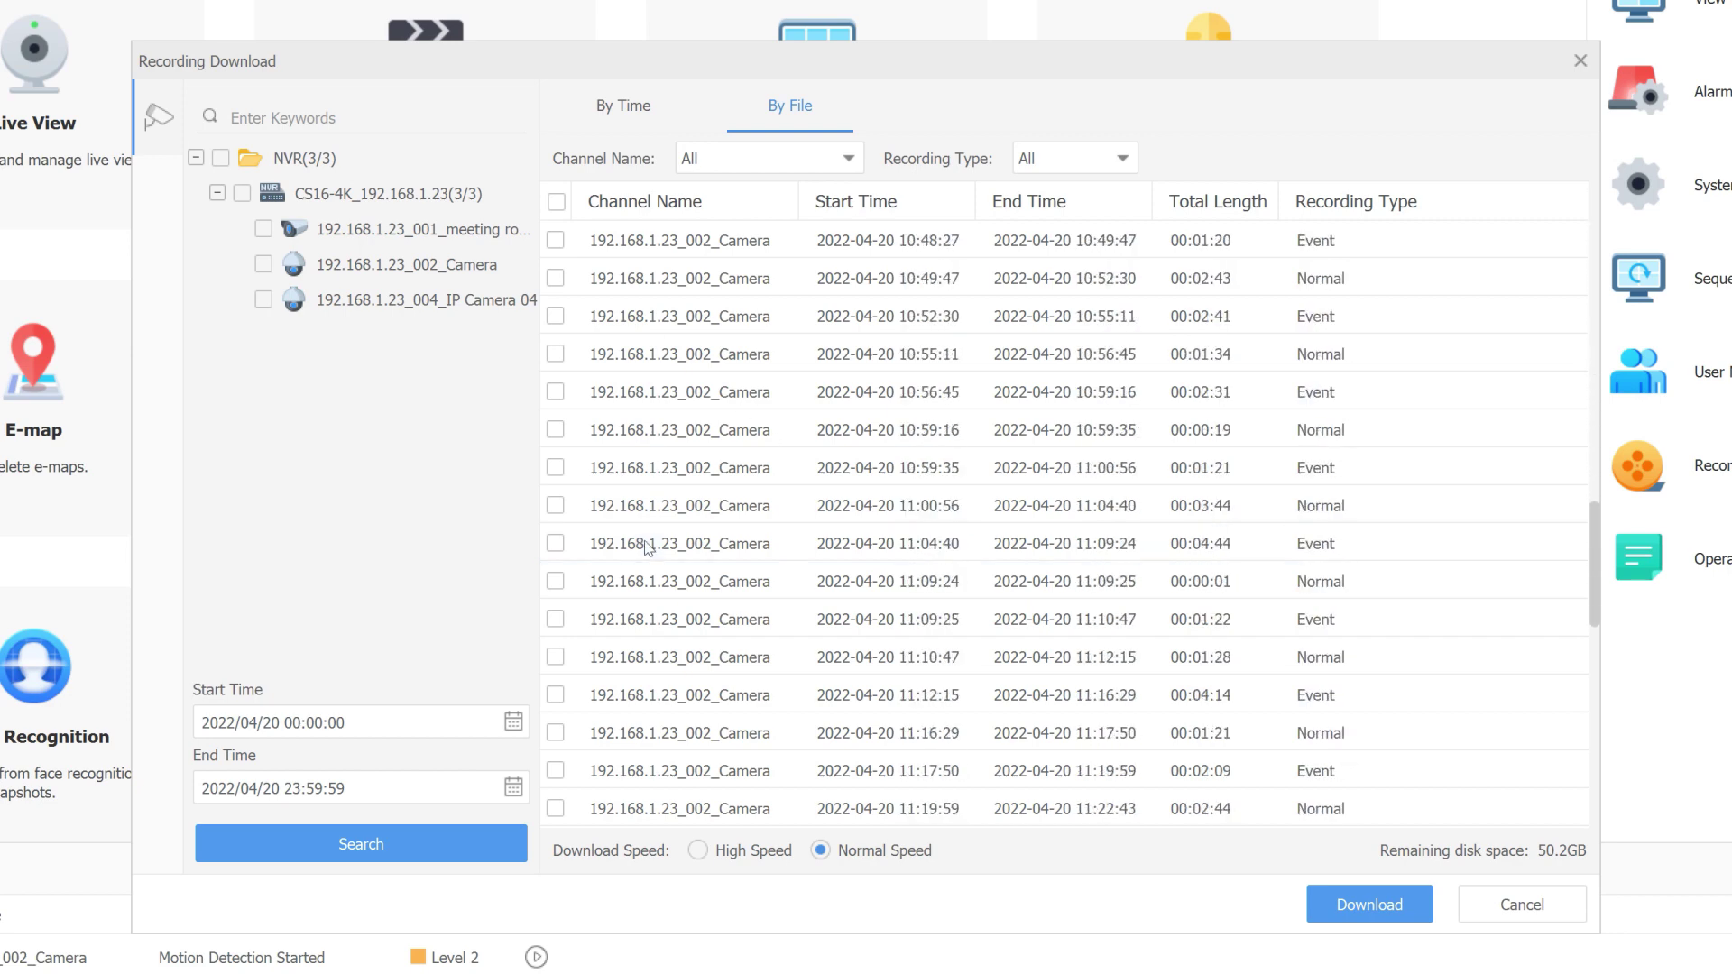
pyautogui.scroll(-5, 647, 545)
pyautogui.click(554, 543)
pyautogui.click(554, 201)
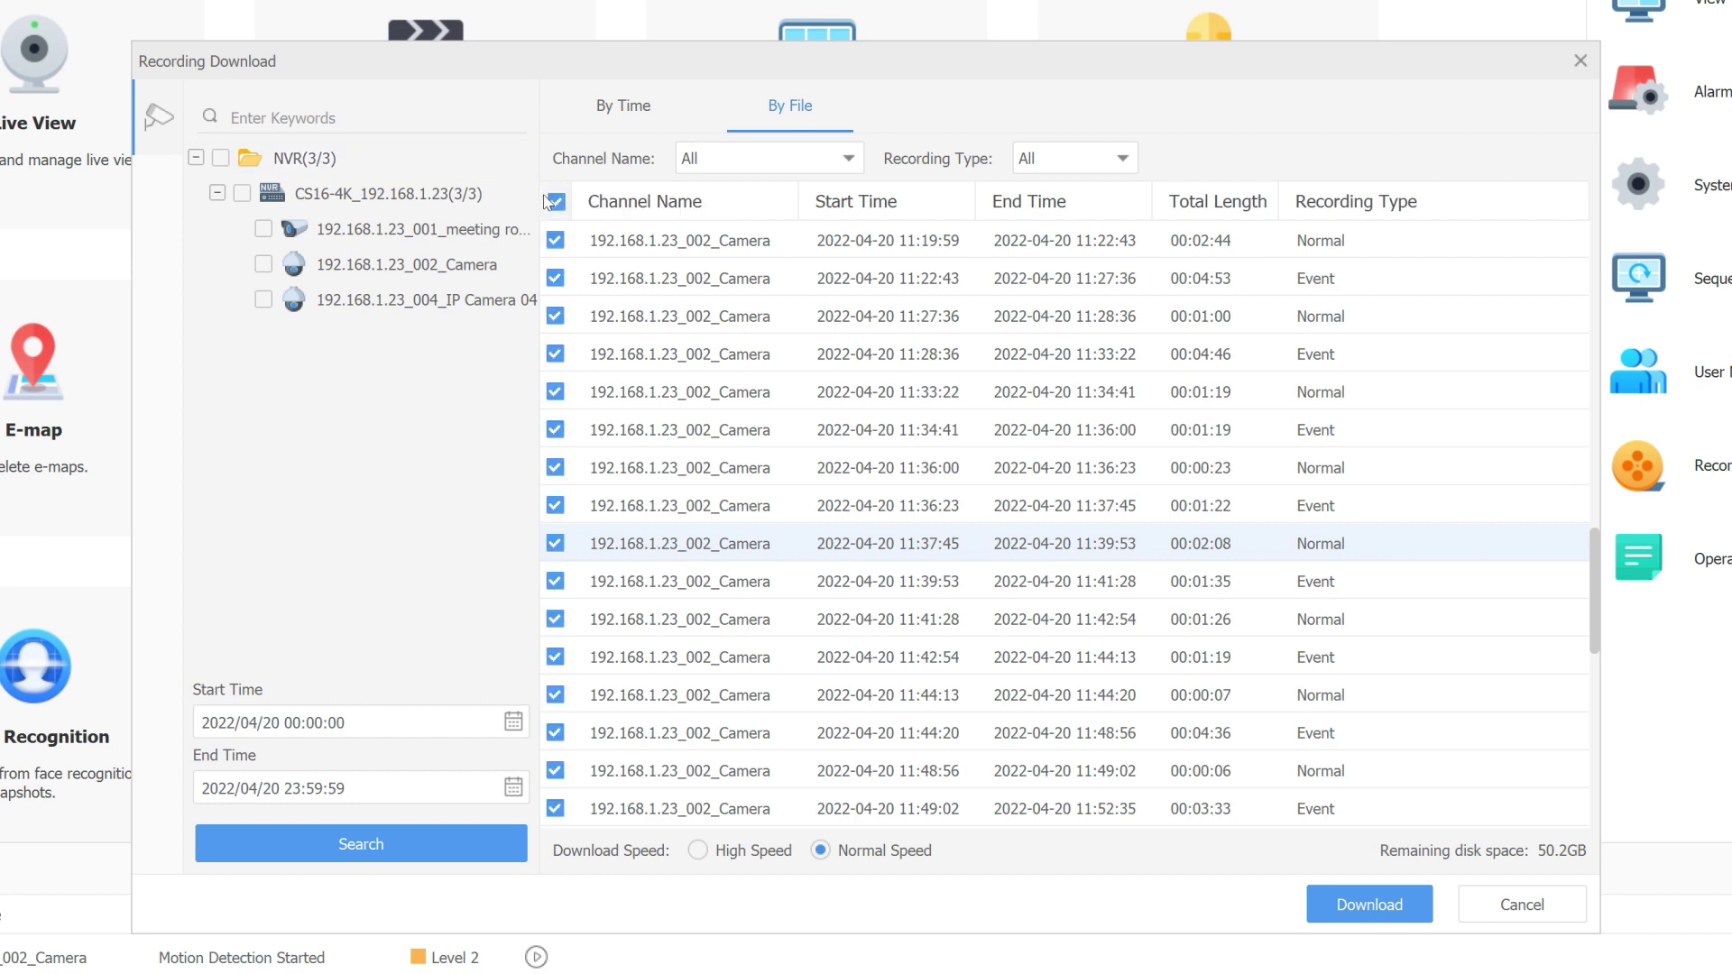
pyautogui.click(555, 543)
pyautogui.click(555, 505)
pyautogui.click(555, 202)
pyautogui.click(555, 203)
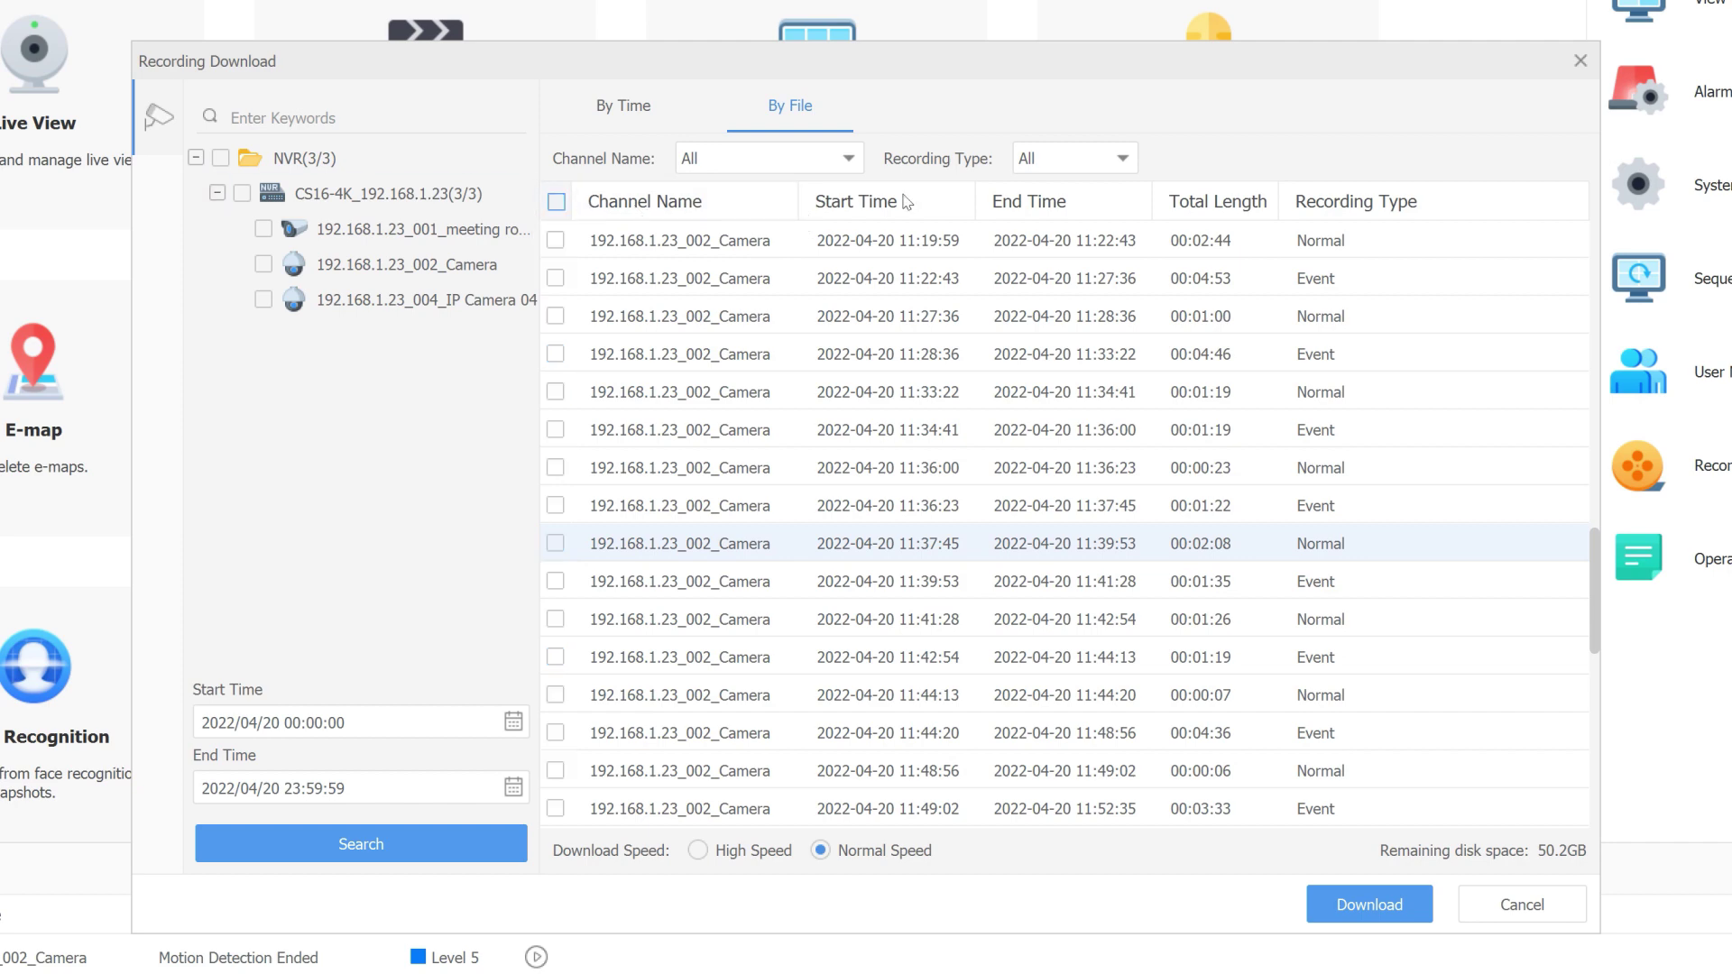
pyautogui.click(1579, 60)
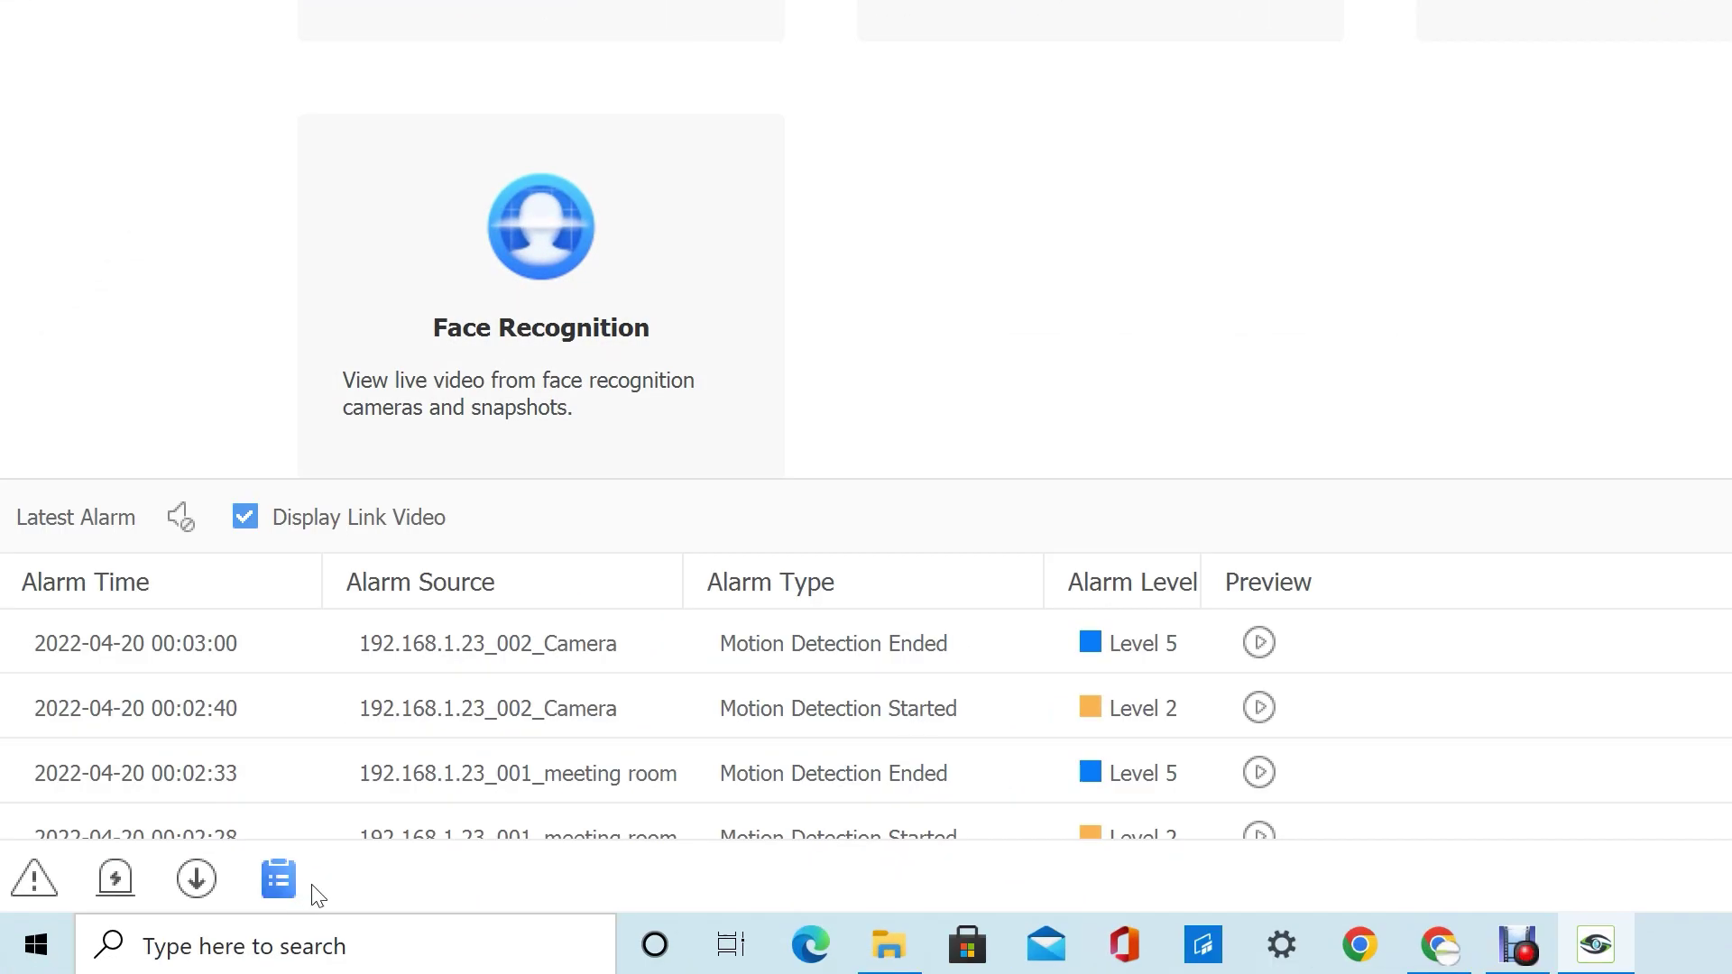
# Open Task Management, view Batch Configuration, then the empty Recording Download task list
pyautogui.click(290, 888)
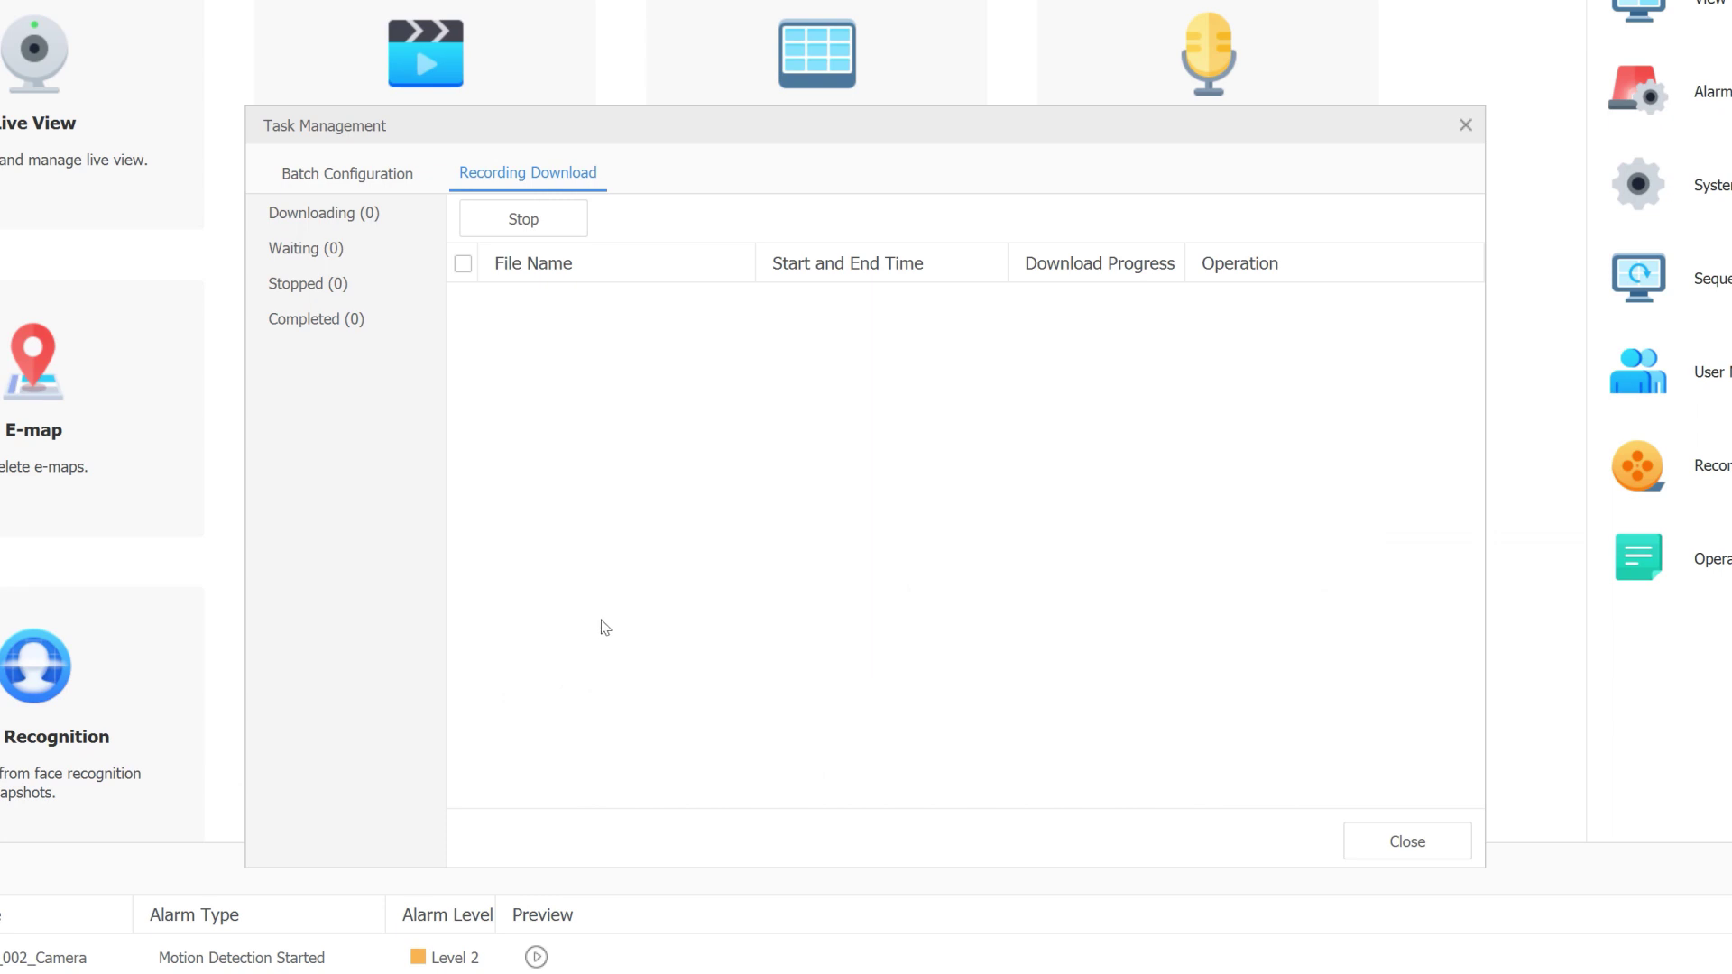
pyautogui.click(377, 177)
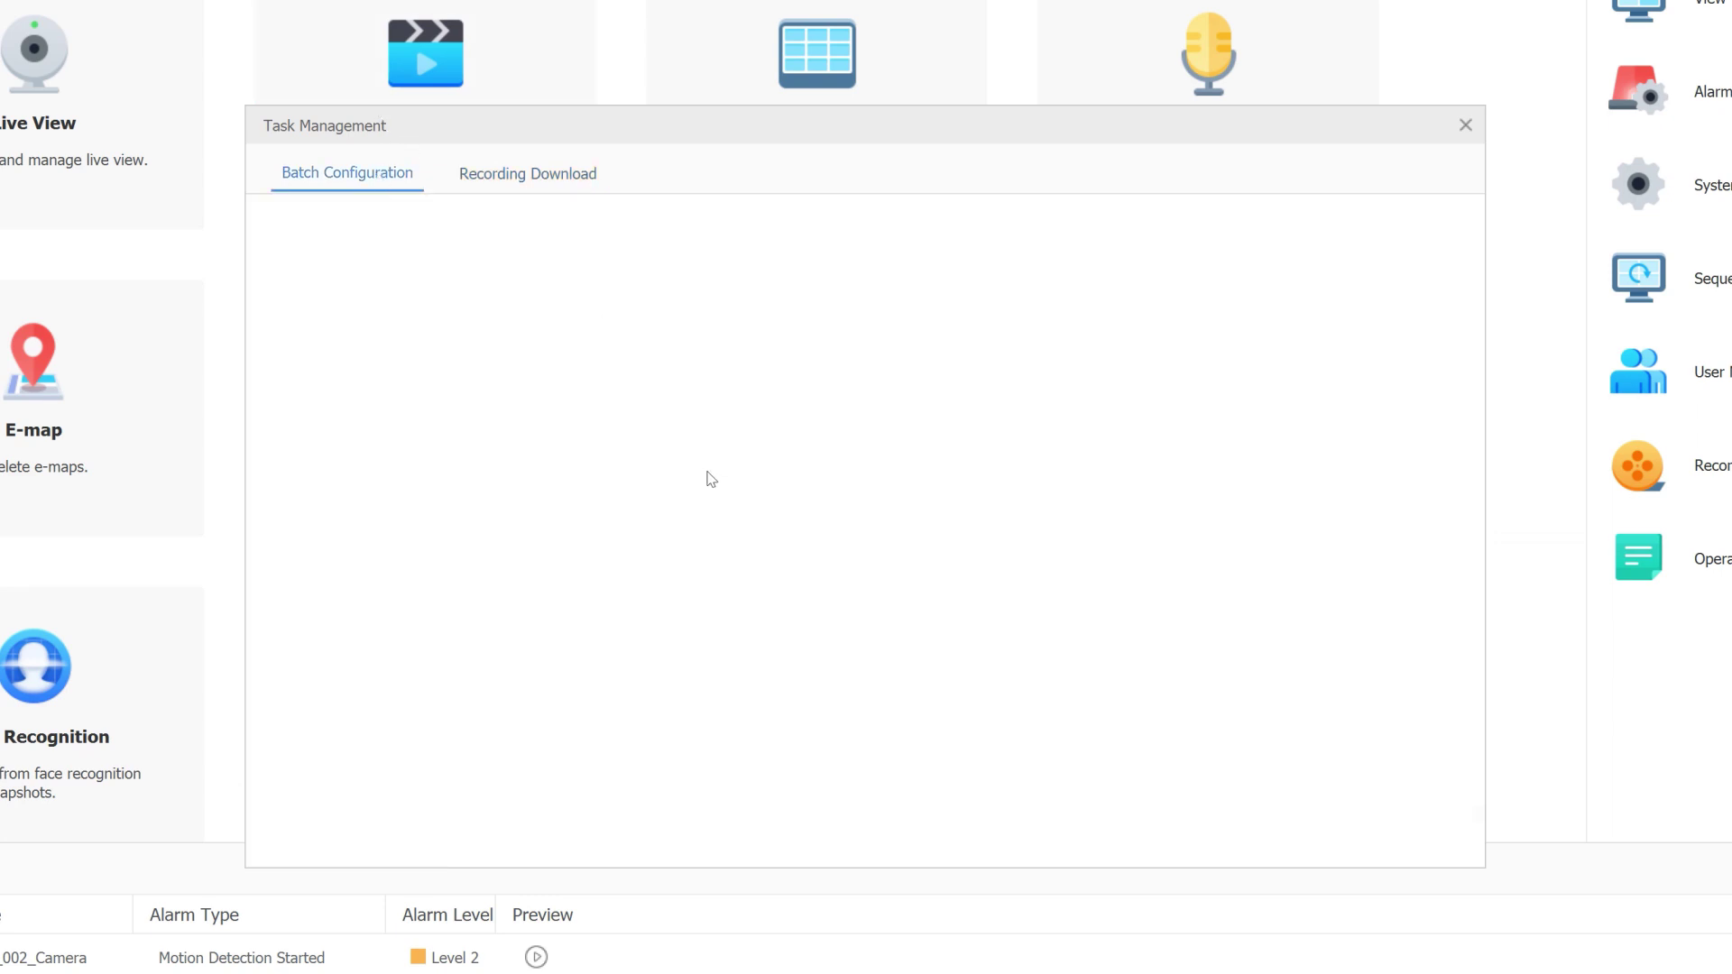
pyautogui.click(544, 186)
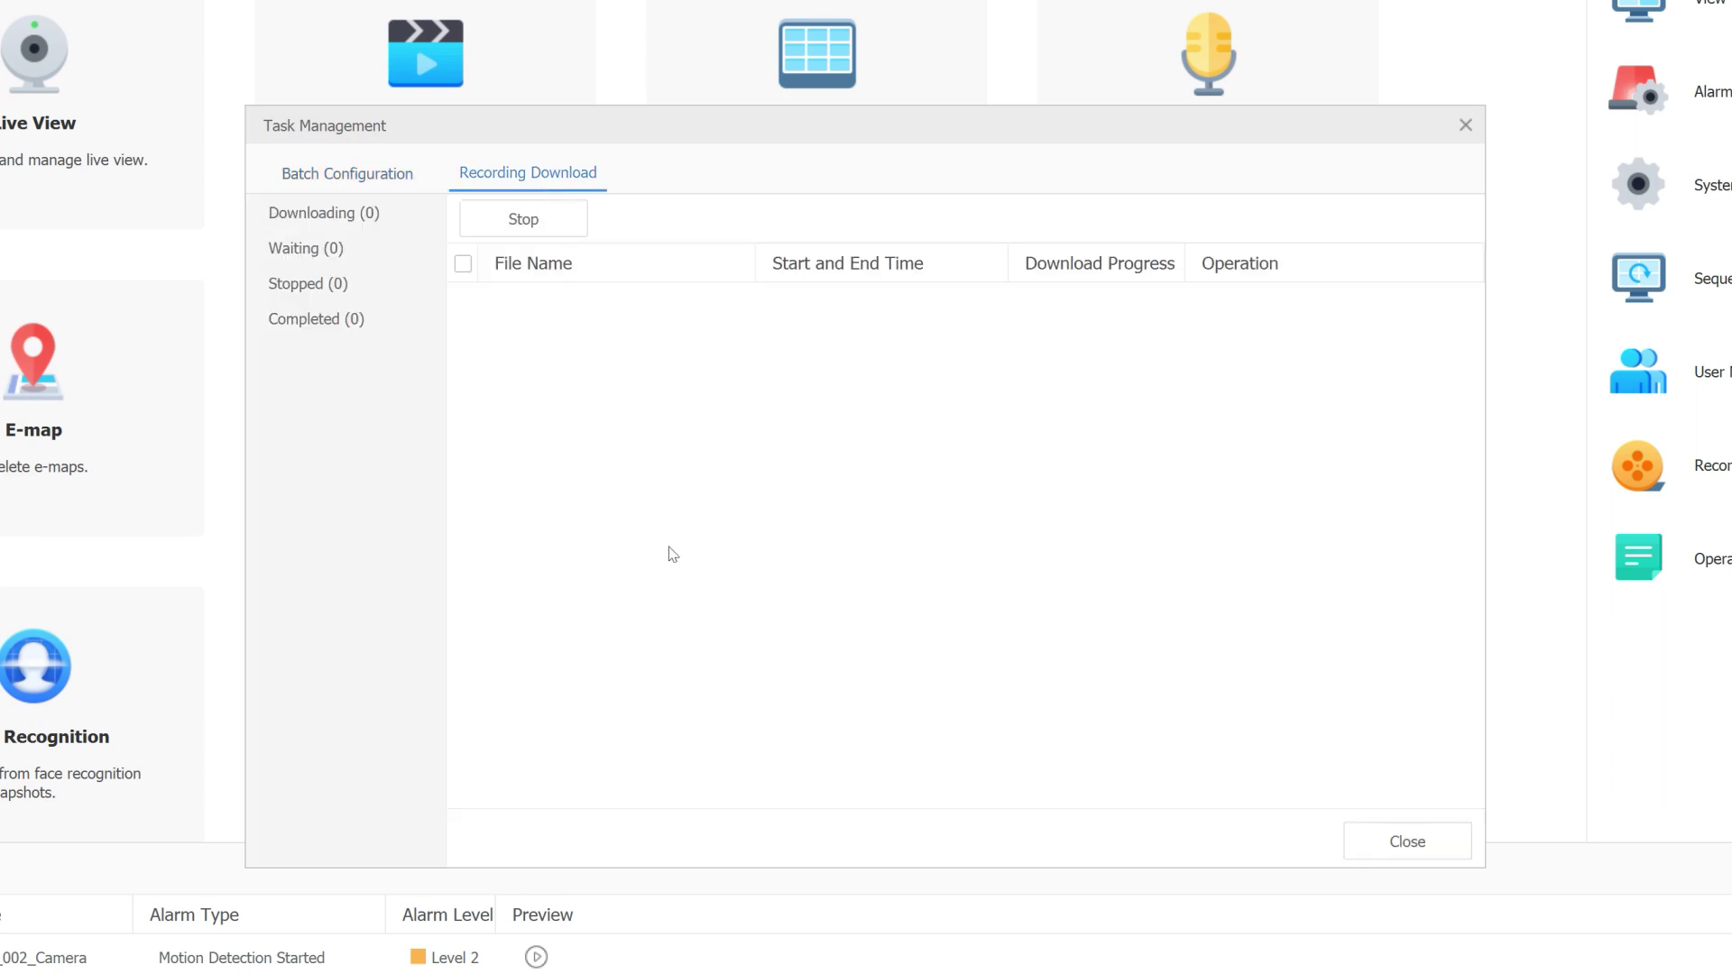